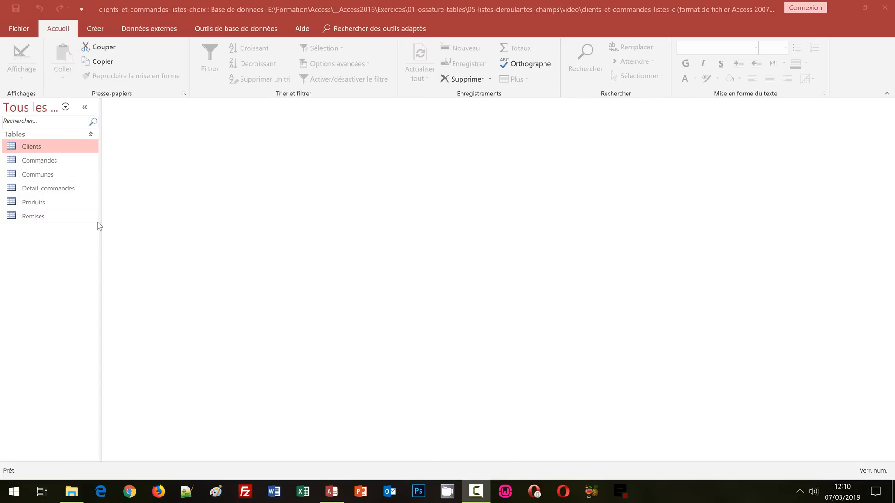
Open the Produits table in design view and the Clients and Communes tables as datasheets to examine their fields
right_click(41, 205)
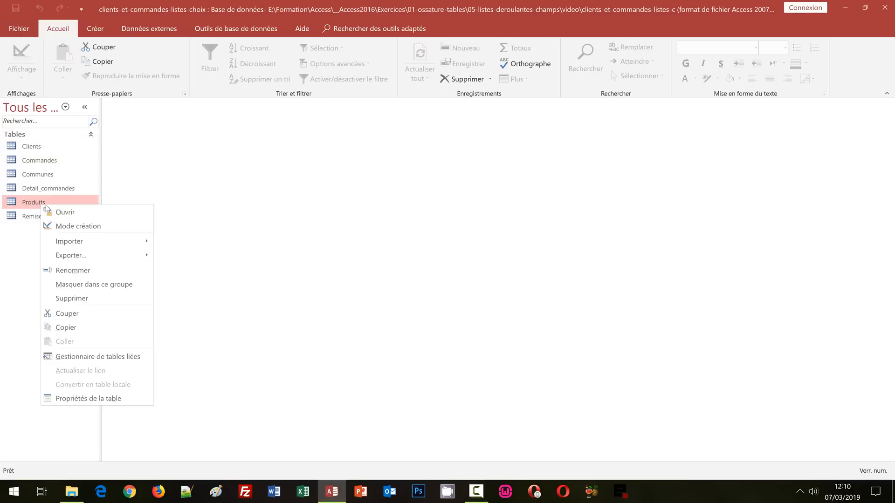
click(71, 225)
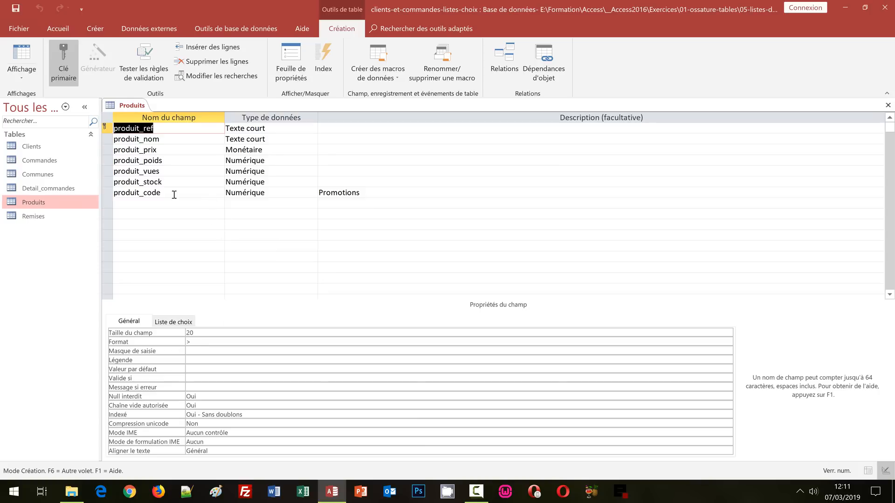
double_click(35, 147)
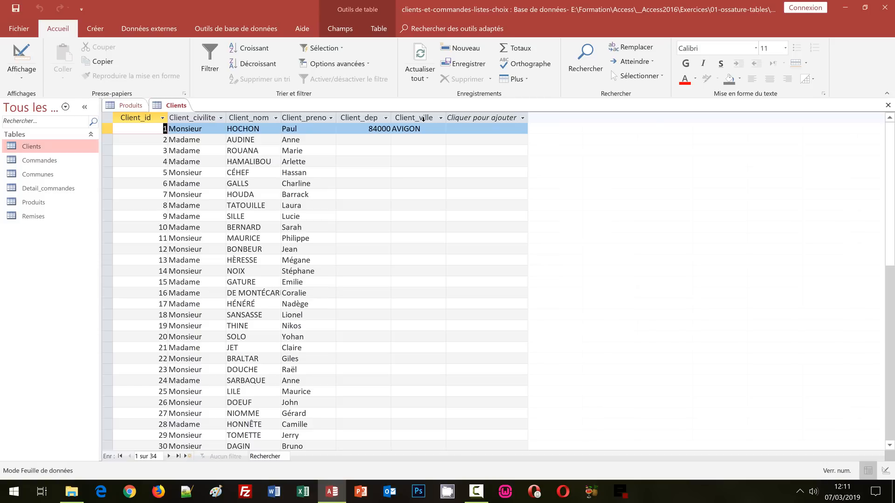
double_click(41, 176)
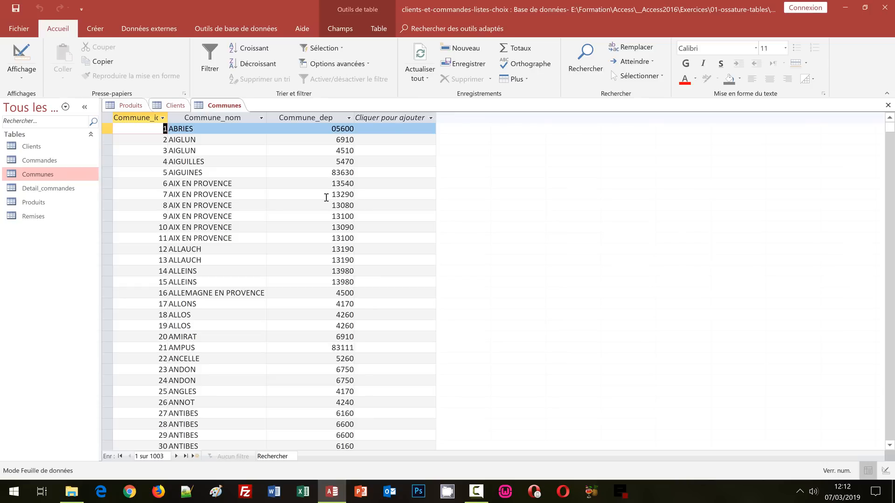
Open the Clients table in design view and set the display control of Client_civilite to Zone de liste déroulante
click(171, 106)
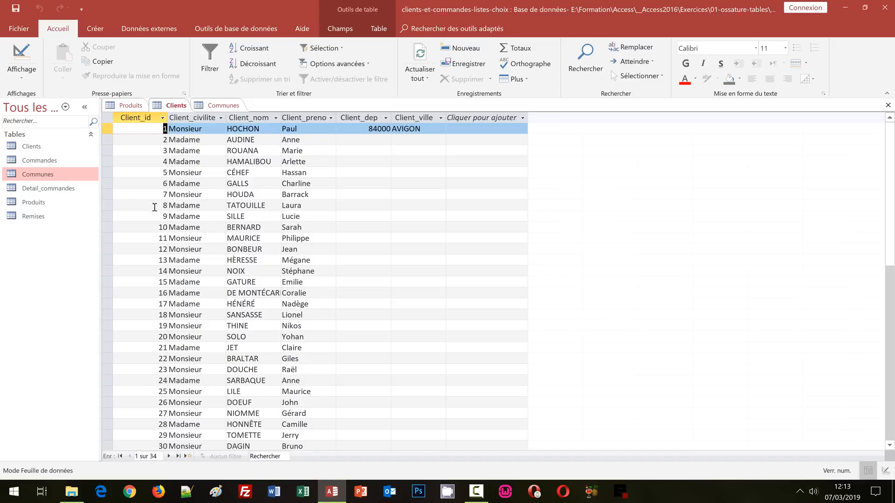
right_click(26, 147)
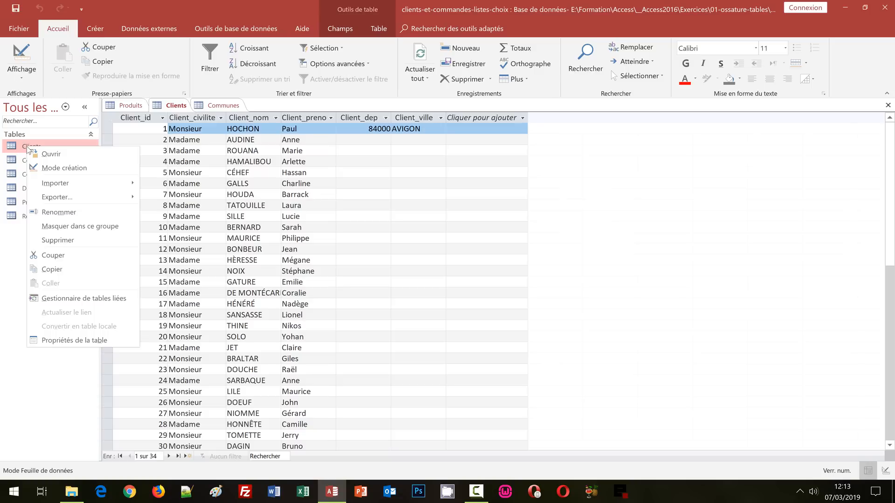
click(61, 169)
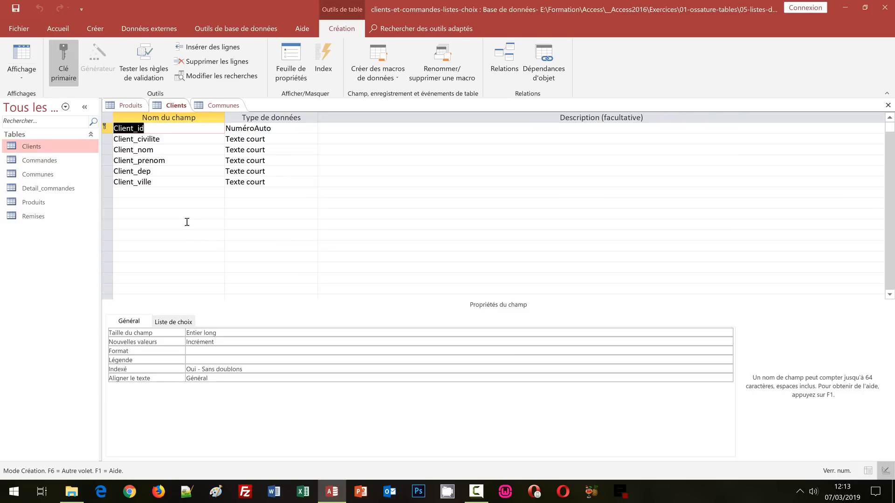
click(165, 139)
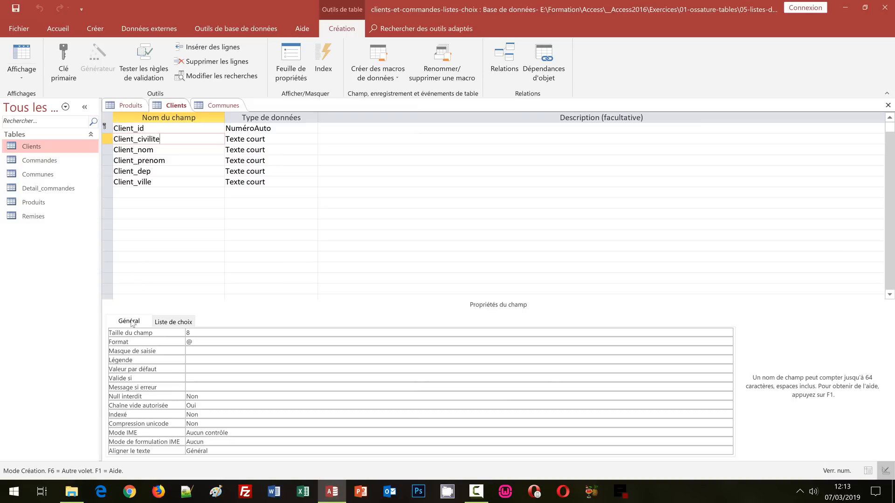
click(170, 323)
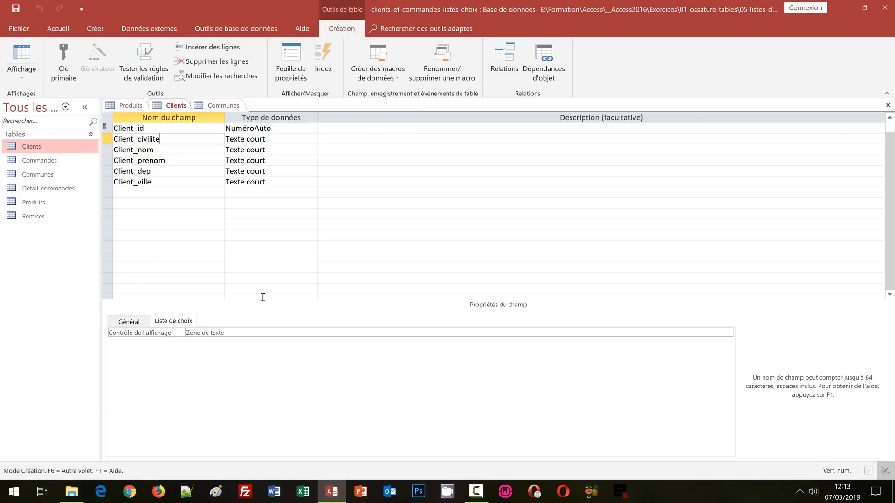
click(727, 332)
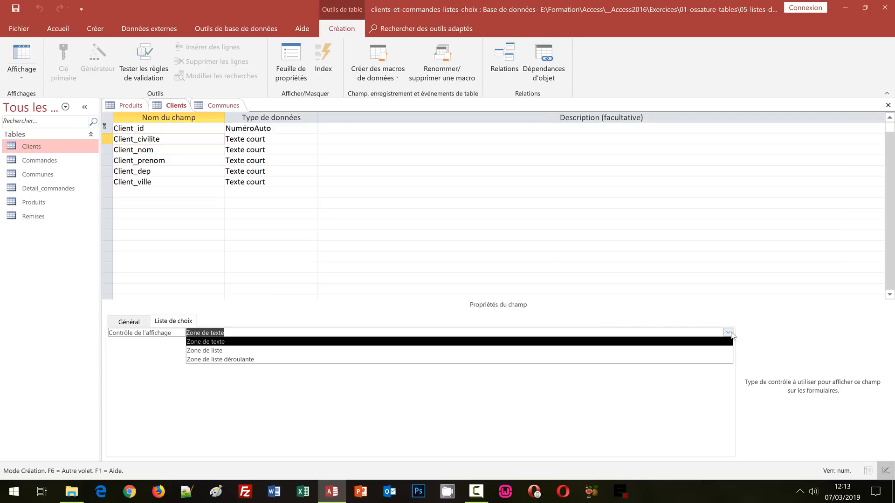
click(199, 360)
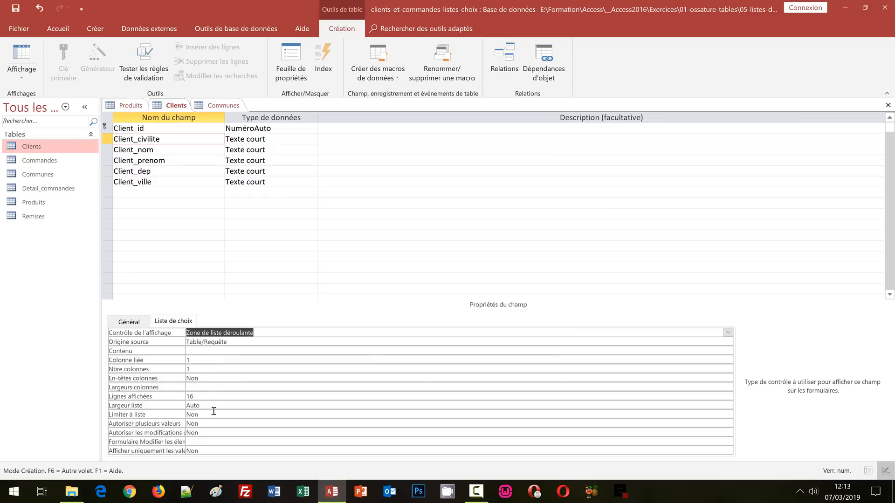
Set the source type of the Client_civilite list to Liste valeurs and its content to "Madame";"Monsieur"
click(230, 342)
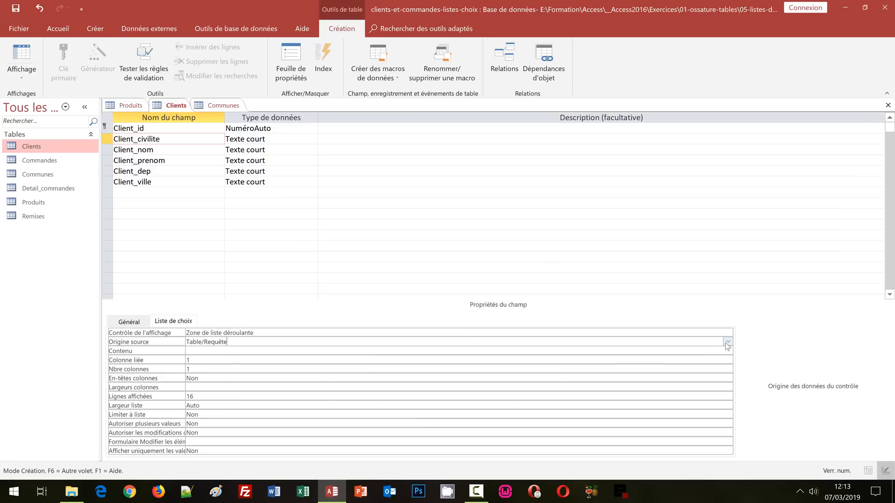
click(727, 343)
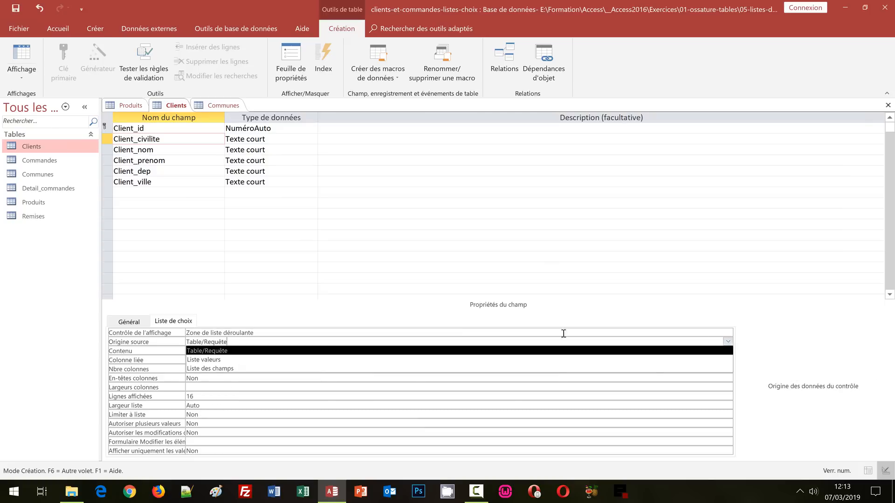
click(215, 360)
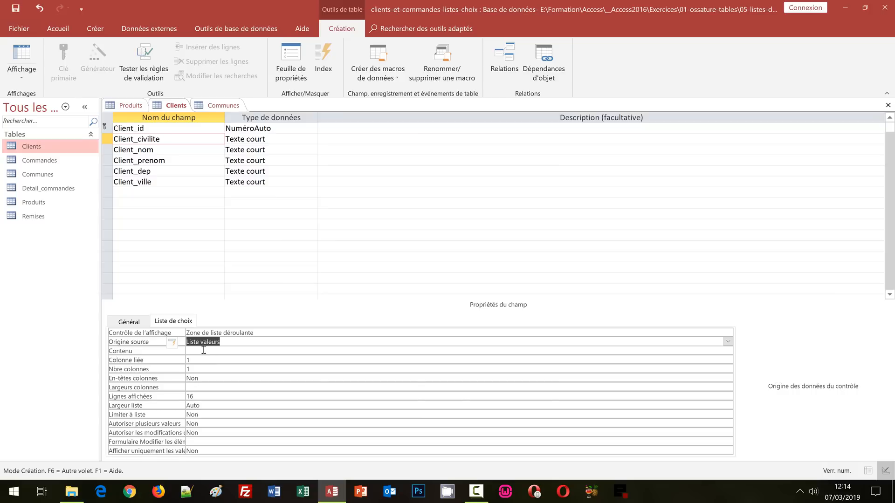
click(214, 353)
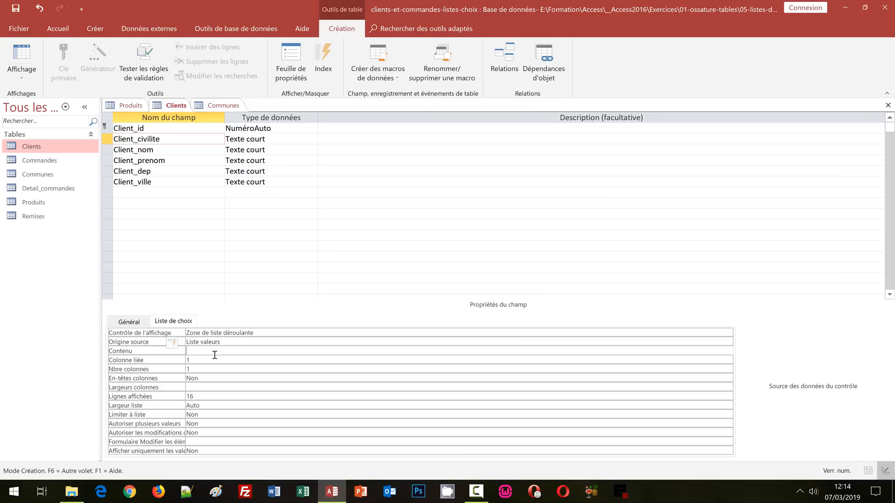
text("Madame)
text(;)
text("Monsieur")
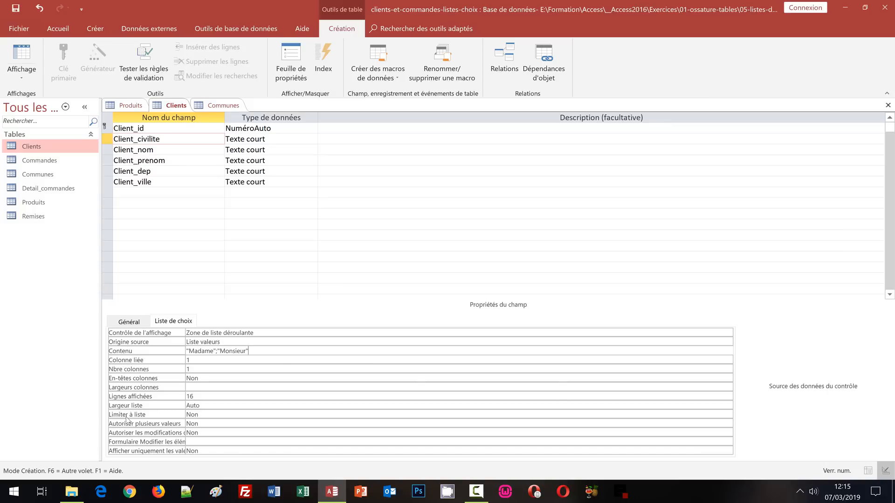
Set Limiter à liste to Oui for Client_civilite and save the Clients table, returning it to datasheet view
double_click(197, 413)
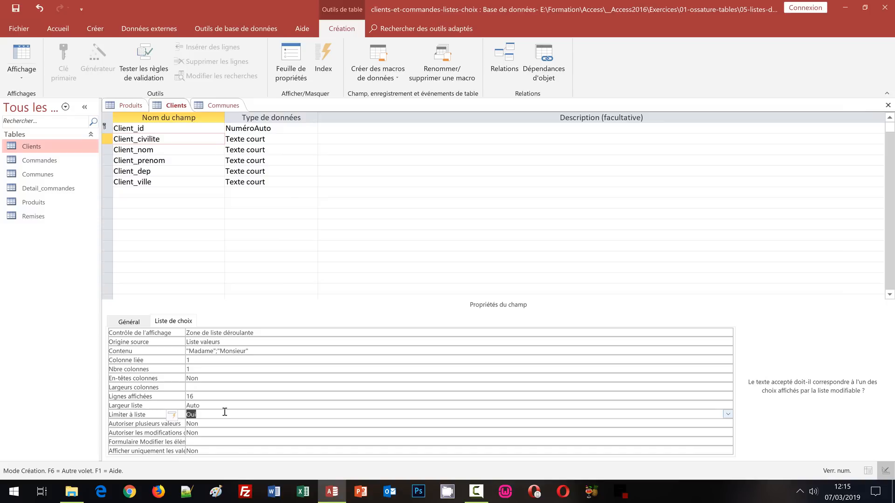
key(ctrl+s)
click(24, 62)
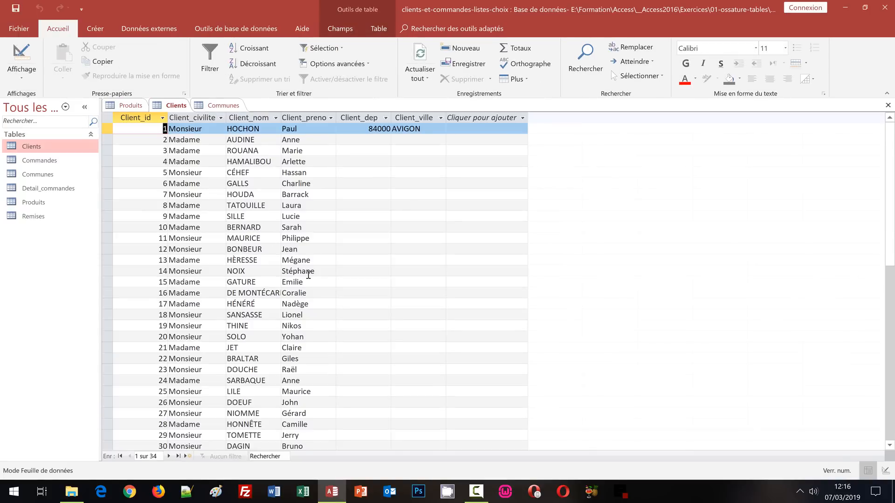
Check the choices offered by the Client_civilite drop-down list in records 1 and 5
click(196, 130)
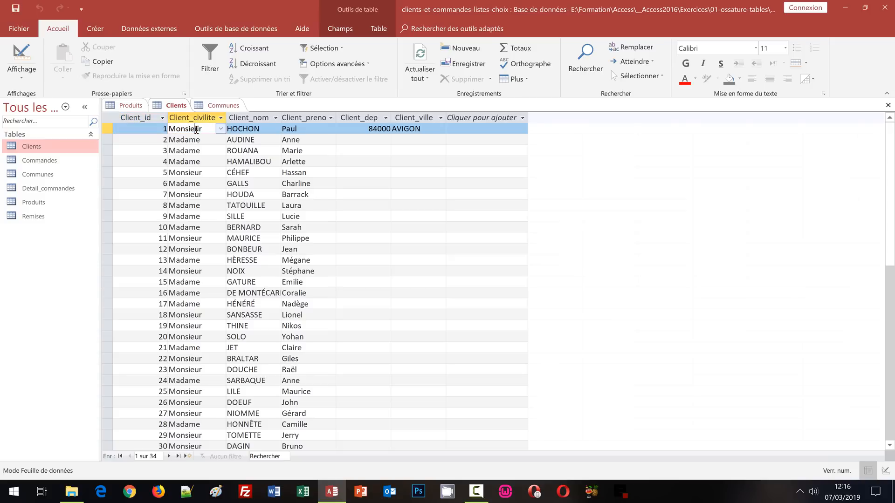
click(221, 130)
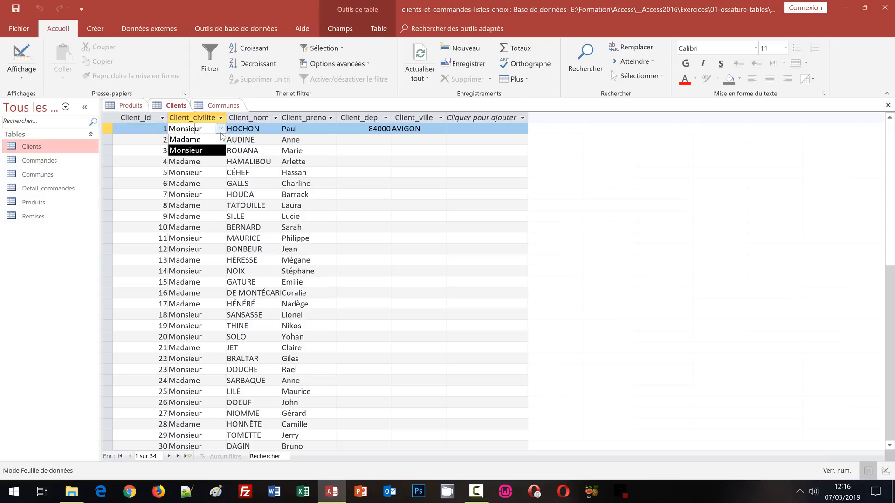
click(216, 171)
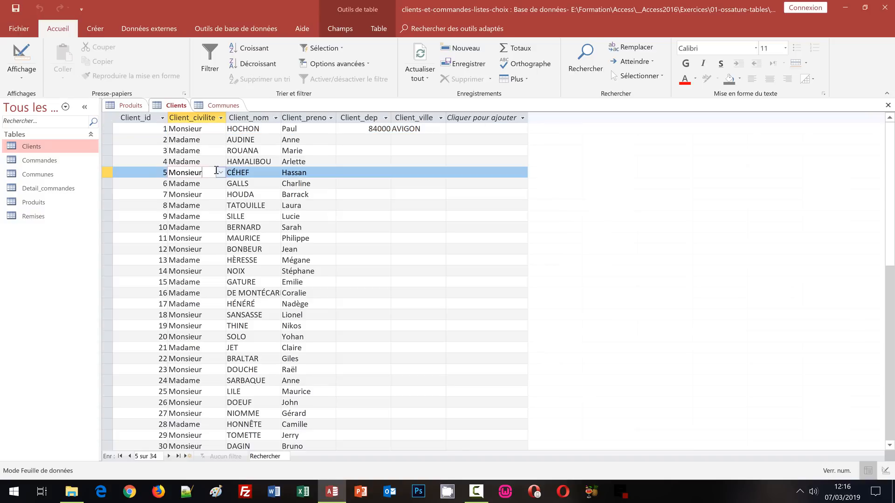
click(221, 173)
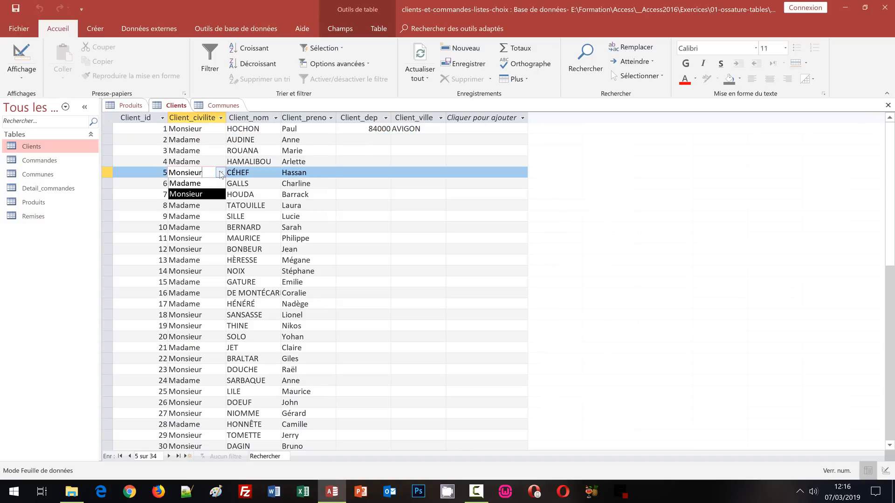
Test the drop-down list in record 4 by choosing Monsieur for Client_civilite and setting it back to Madame
click(208, 159)
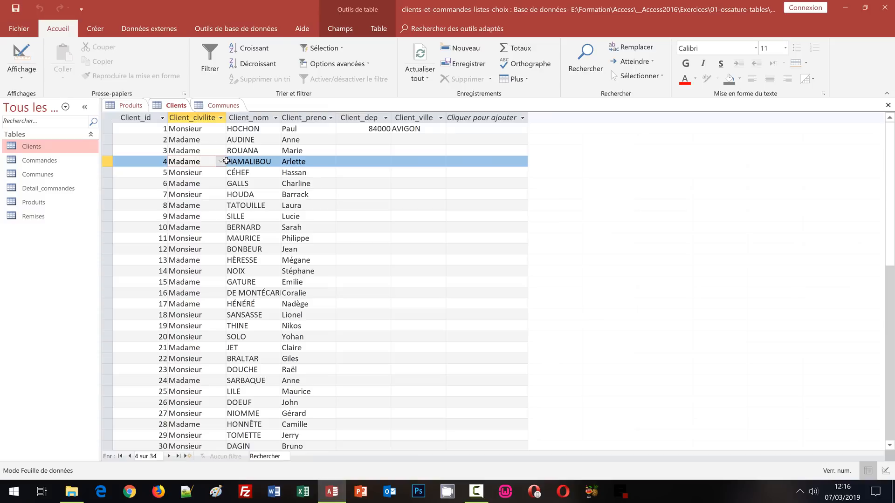
click(226, 161)
click(221, 162)
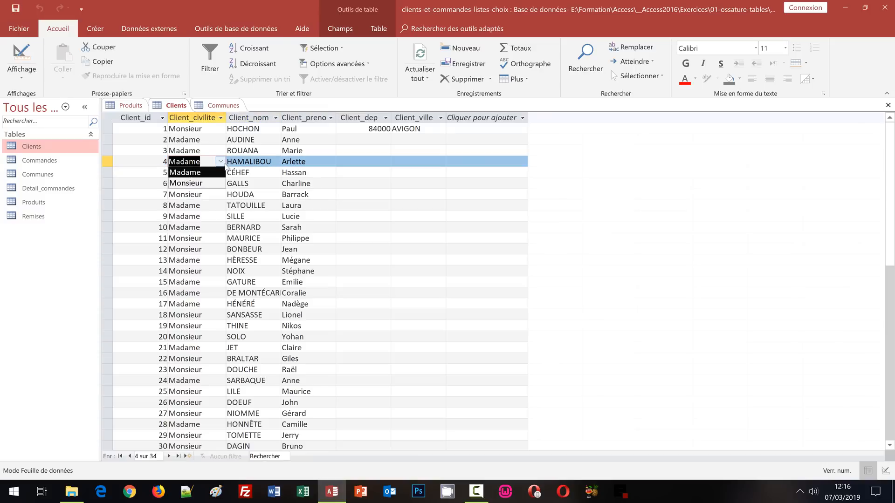
click(208, 182)
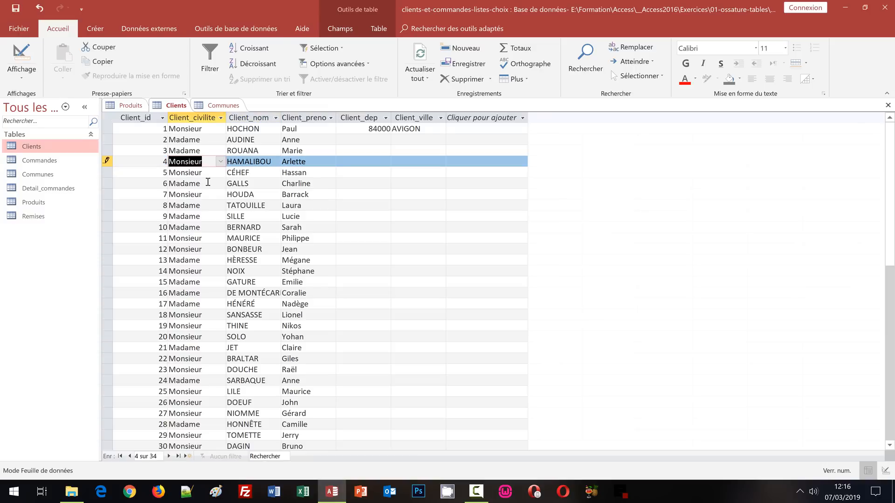
click(221, 162)
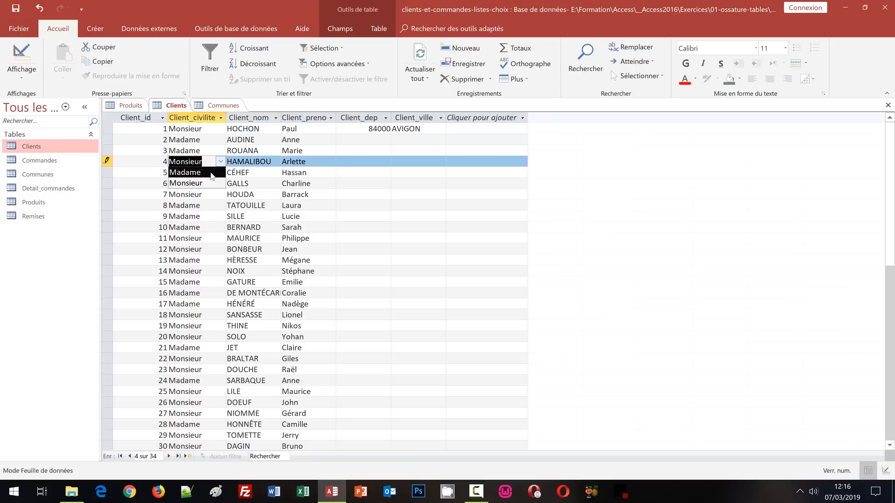
click(212, 174)
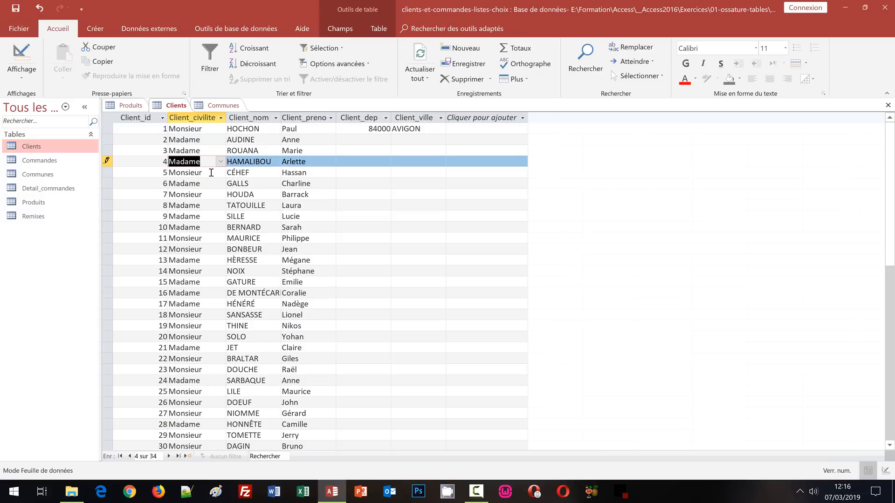
Try to enter the unlisted value Mademois as Client_civilite in record 4, and discard the entry
text(Mademois)
key(Return)
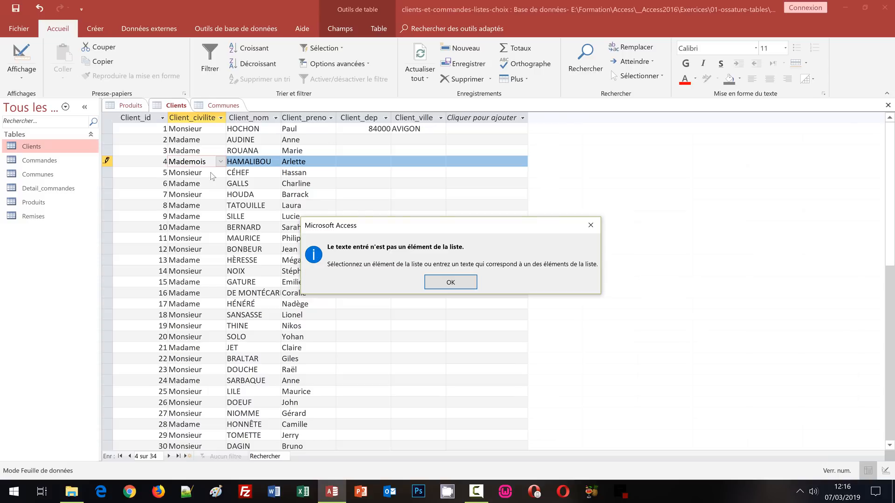
click(451, 283)
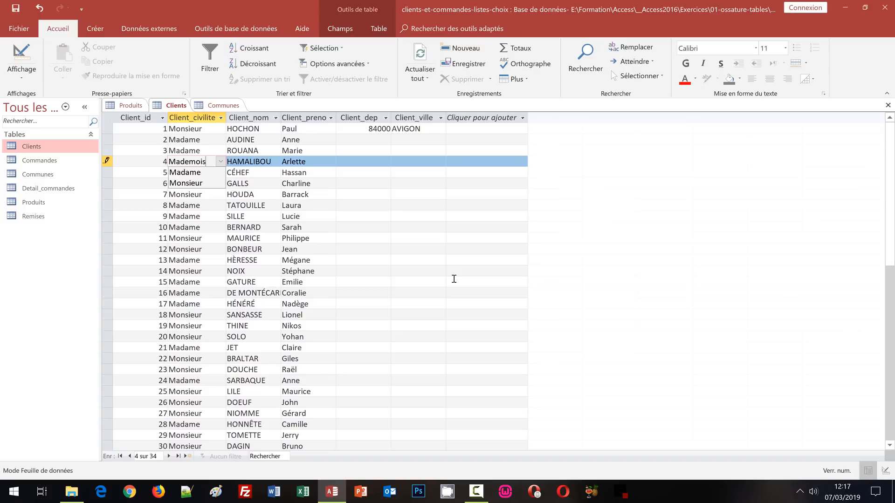
key(Escape)
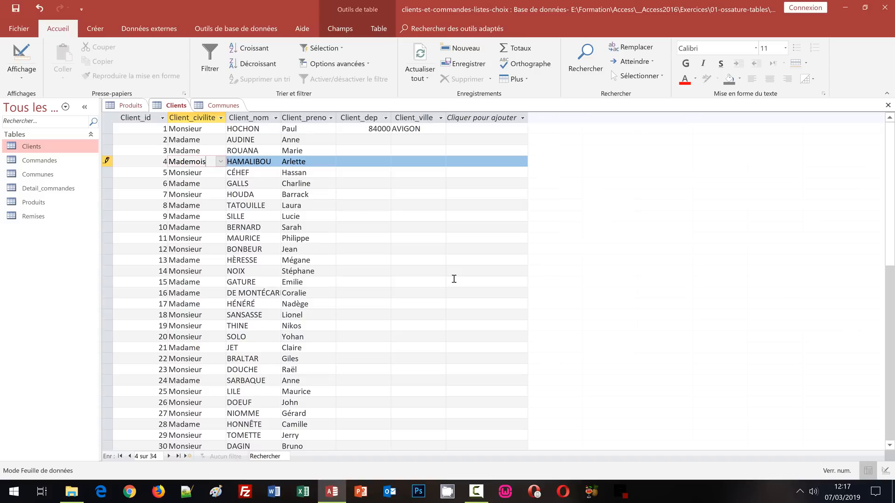
key(Escape)
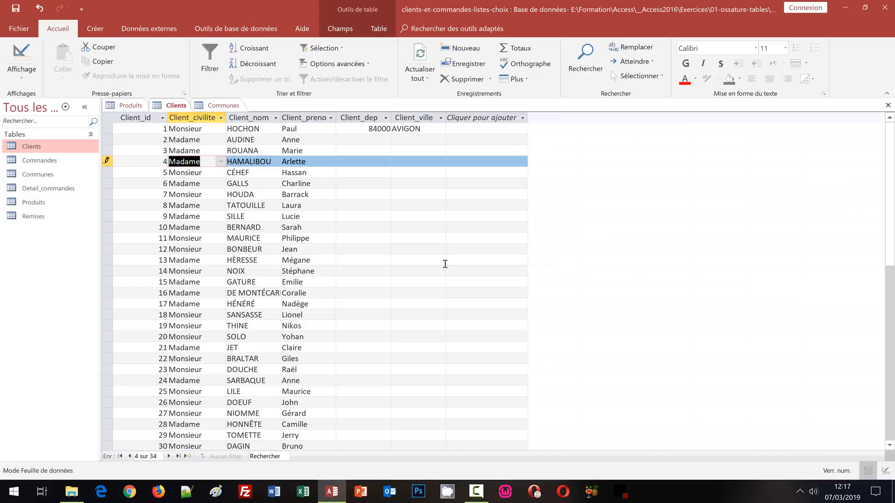
Examine the Produits table's records in datasheet view, and return the table to design view
click(127, 106)
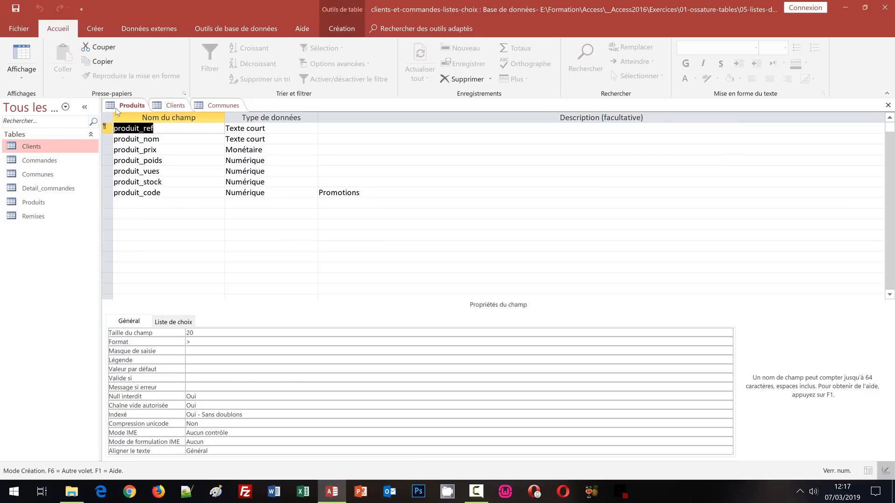
click(21, 55)
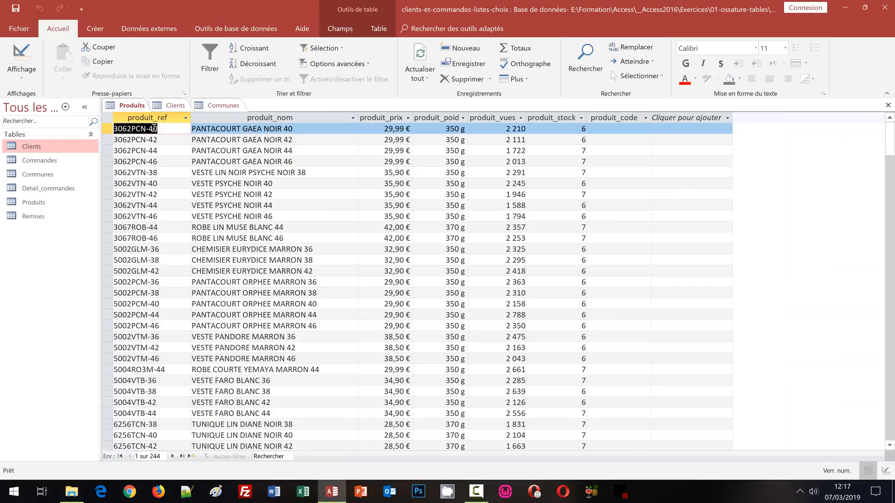
click(23, 80)
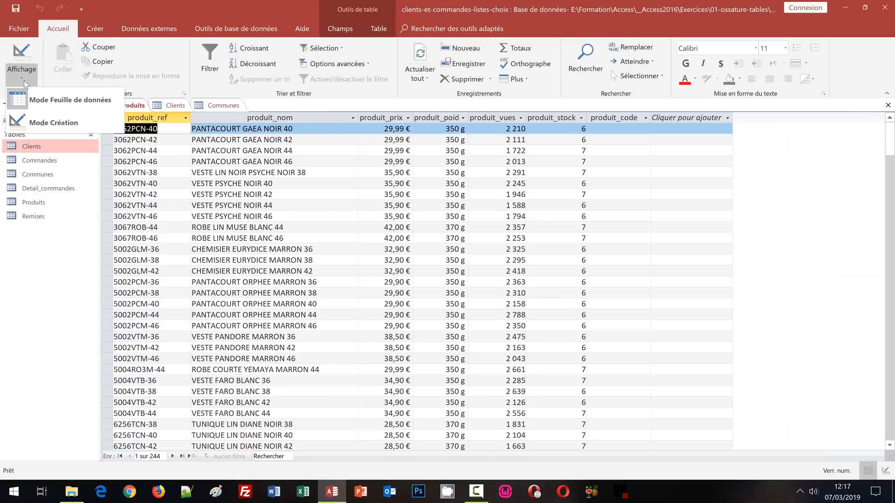
click(51, 122)
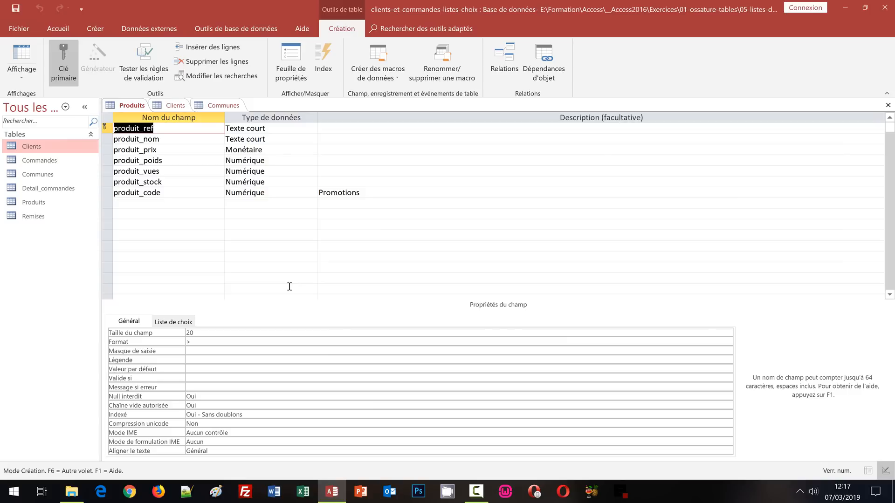
Set the display control of the produit_stock field in Produits to Zone de liste déroulante
click(166, 182)
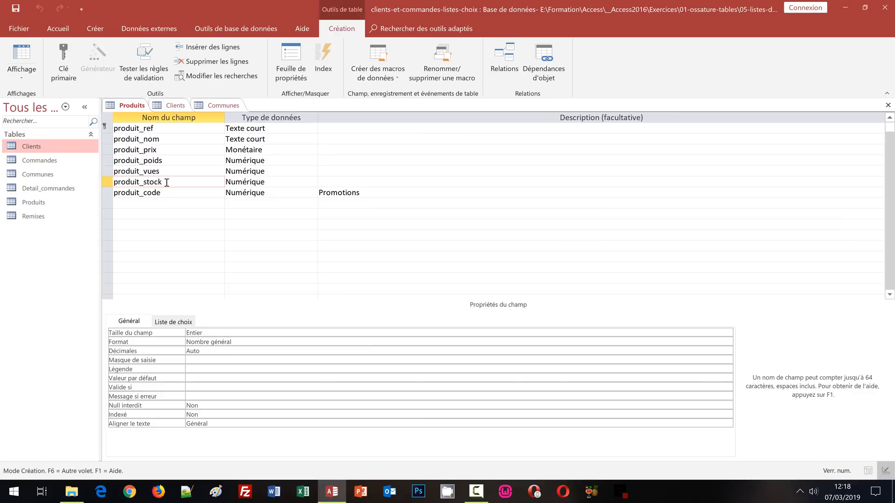
click(189, 323)
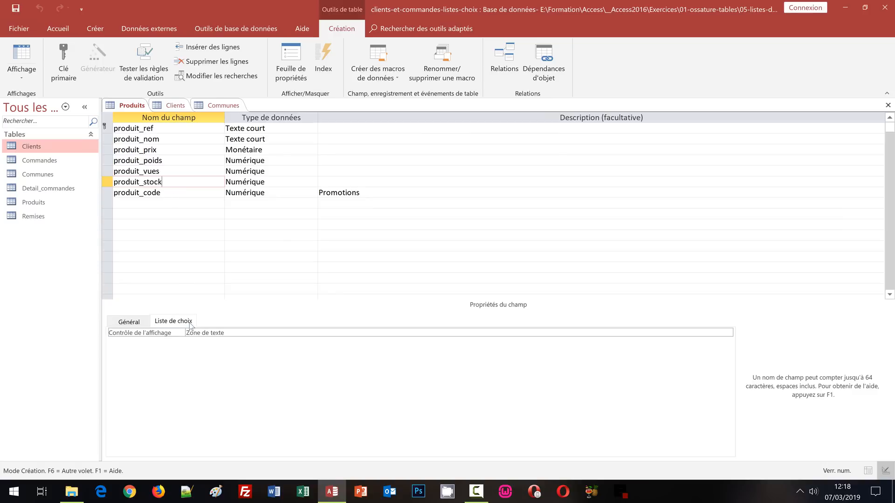
click(727, 335)
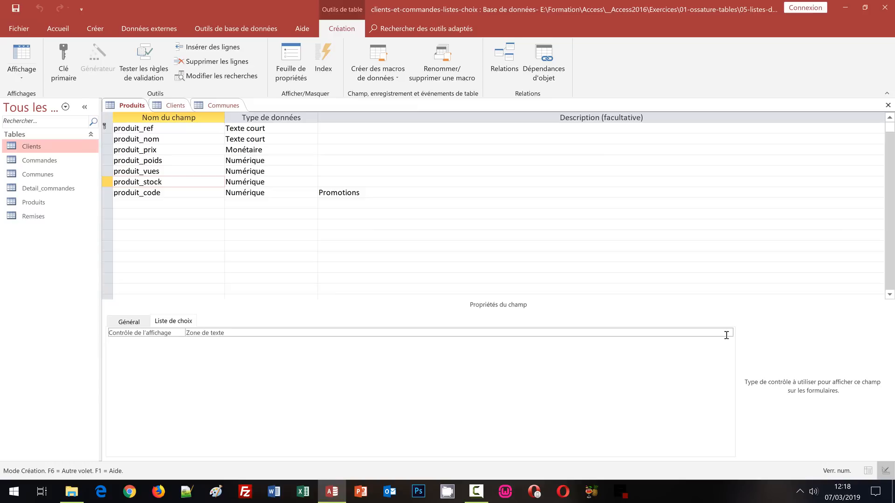
click(726, 335)
click(214, 362)
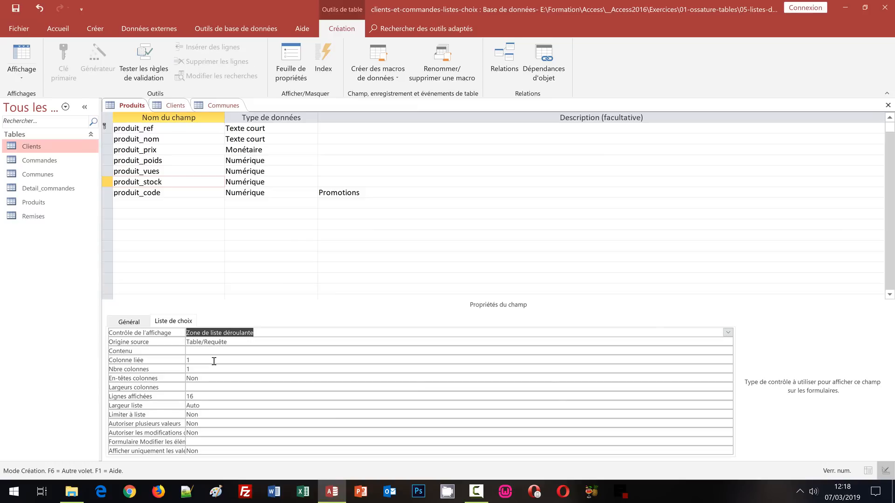
Set produit_stock's list source to Liste valeurs with the contents "1";"2";"3";"4";"5";"10";"20";"50";"100"
click(237, 342)
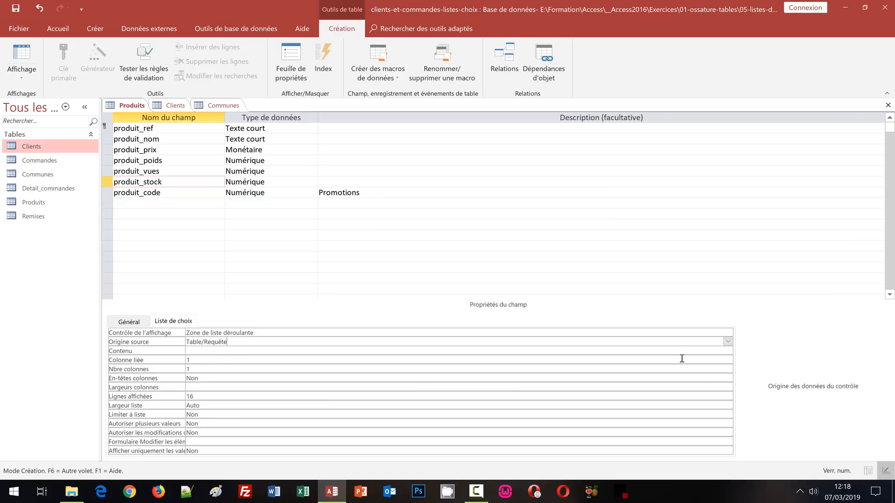
click(726, 343)
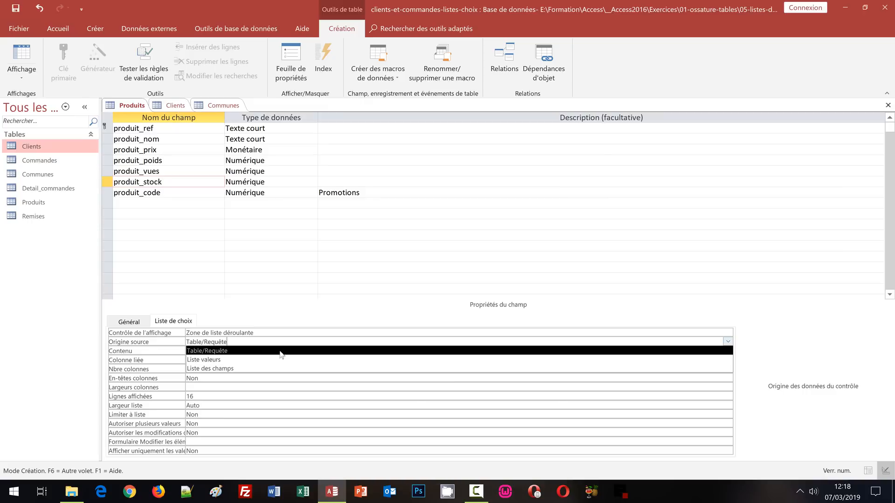
click(245, 361)
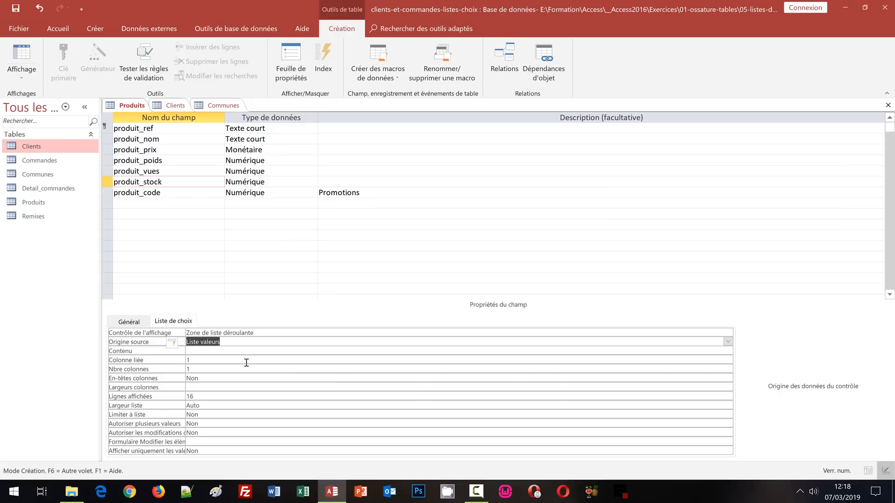
click(201, 350)
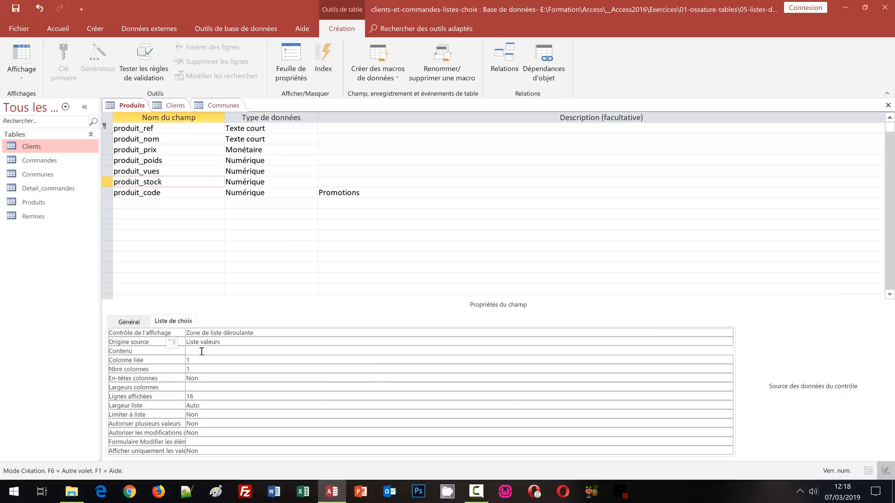
text("1";"2";"3";"4";"5";"10";"20";"50";"100)
click(199, 362)
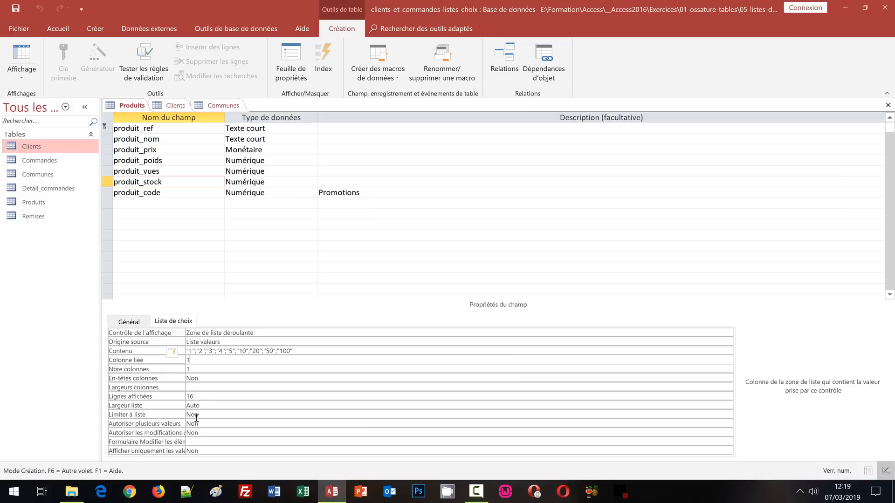
Show Produits in datasheet view and choose 20 from the produit_stock drop-down list for product 3062PCN-44
click(22, 60)
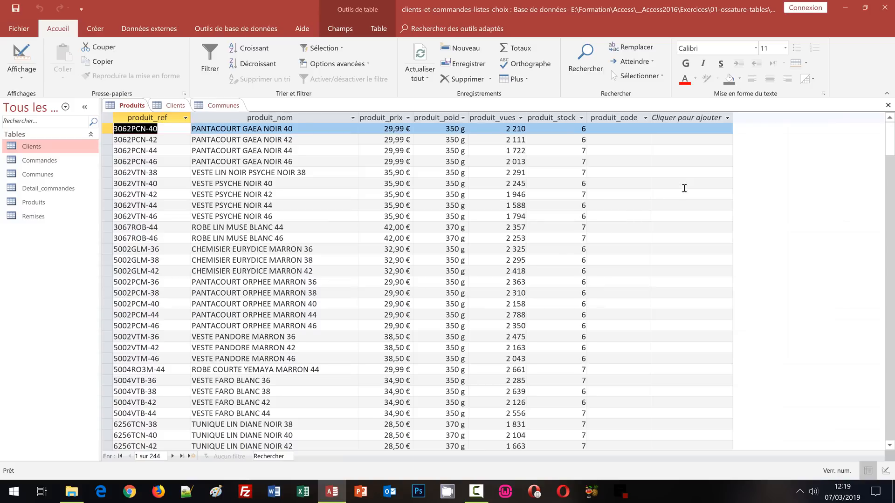
click(574, 154)
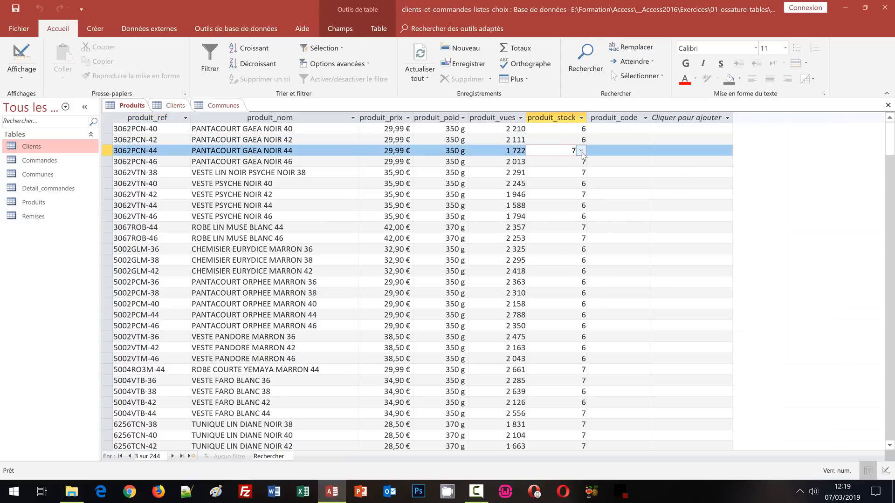
click(582, 151)
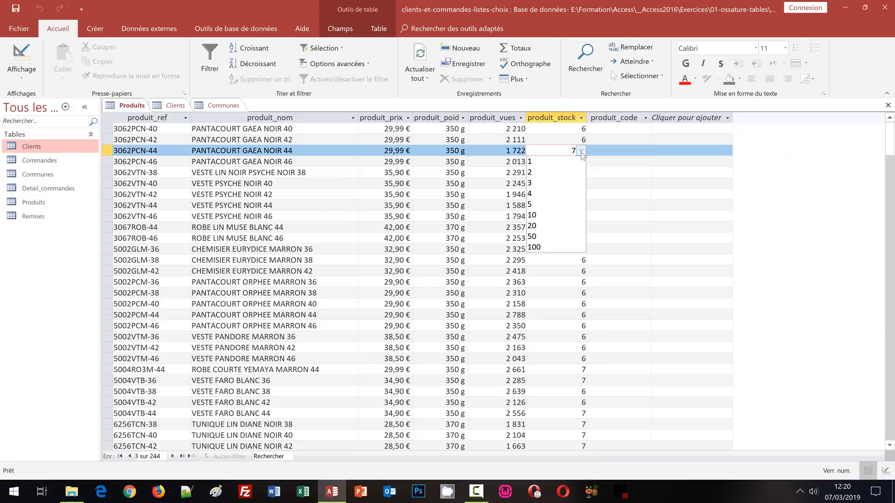
click(547, 226)
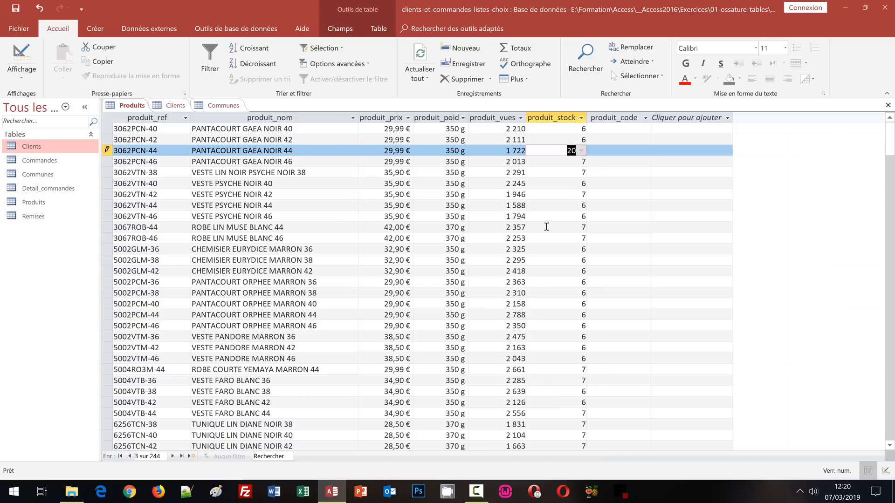
Enter the unlisted value 11 as produit_stock for product 3062VTN-42
click(581, 194)
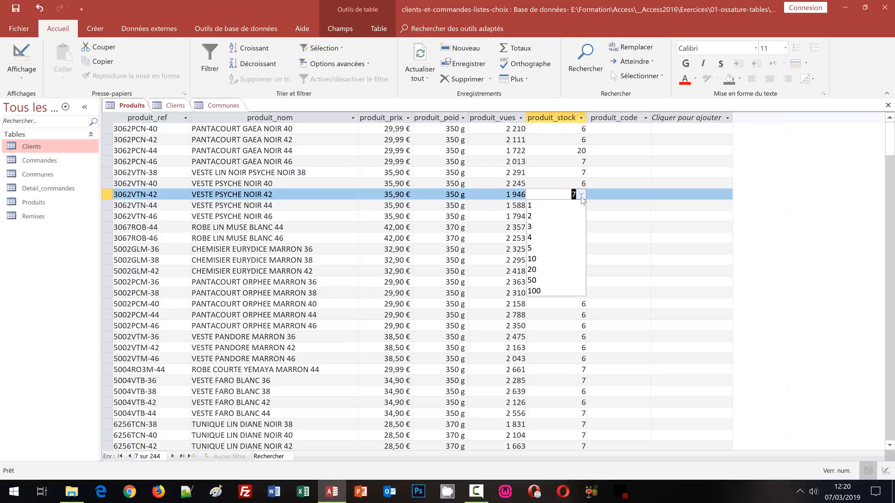
text(11)
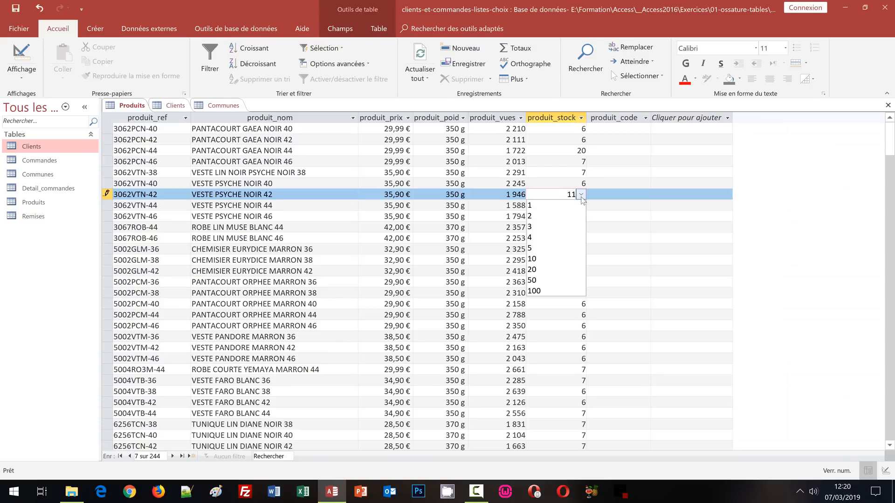
key(Tab)
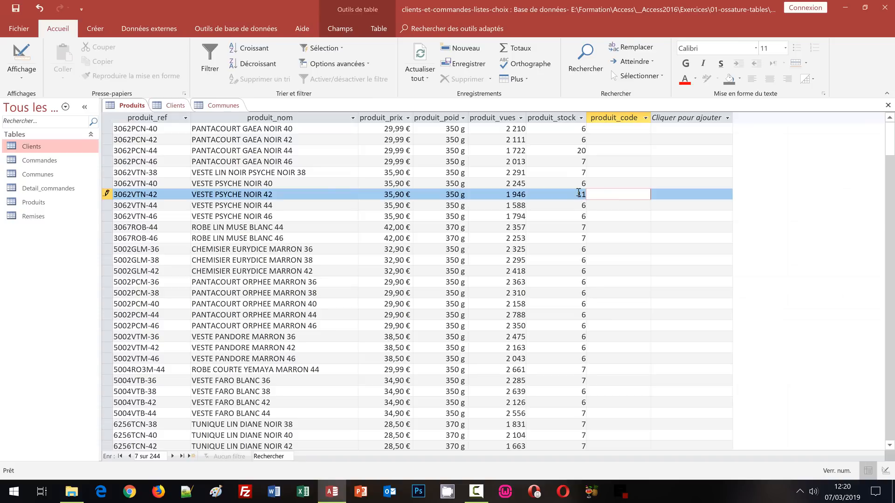
Close the Produits and Clients tables, and open the Commandes table
click(888, 106)
click(888, 105)
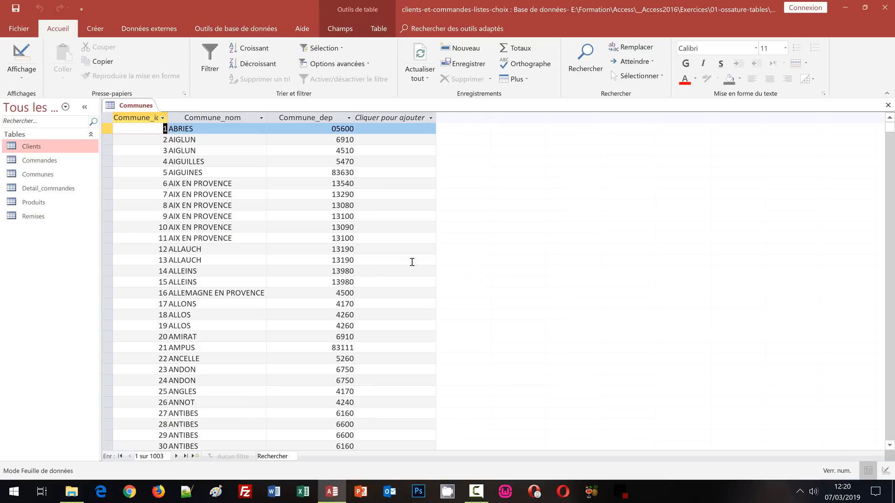
click(35, 161)
double_click(35, 160)
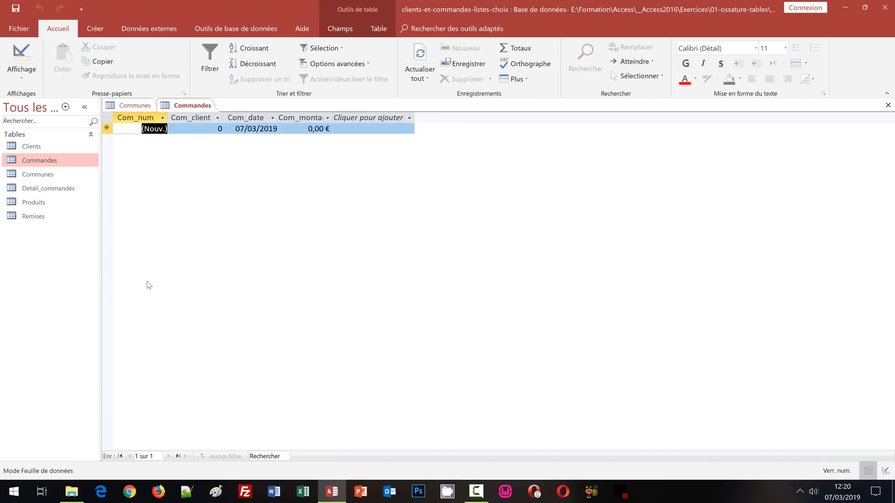
Try the Com_date calendar by picking 22/03/2019 for the new Commandes record, and discard the entry
click(254, 130)
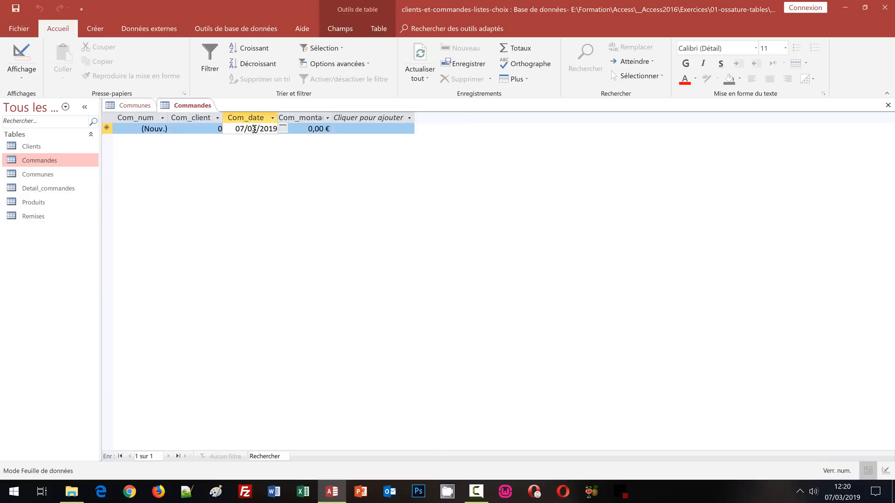
click(283, 130)
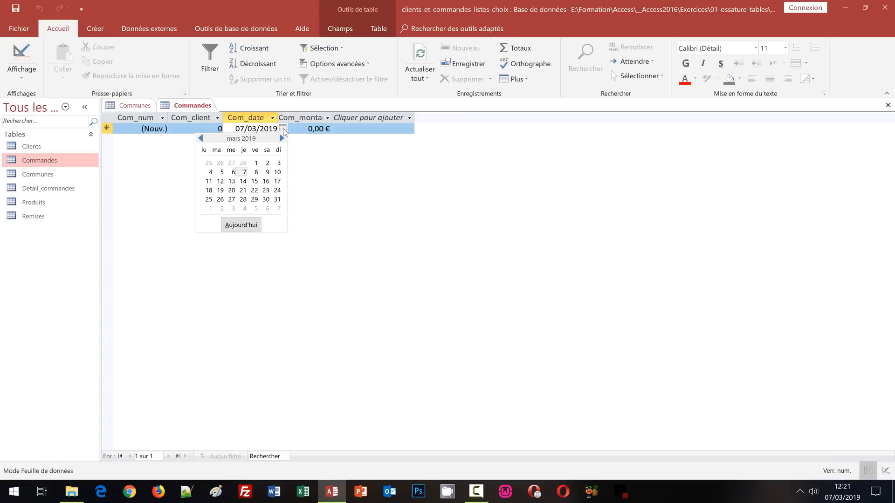
click(254, 192)
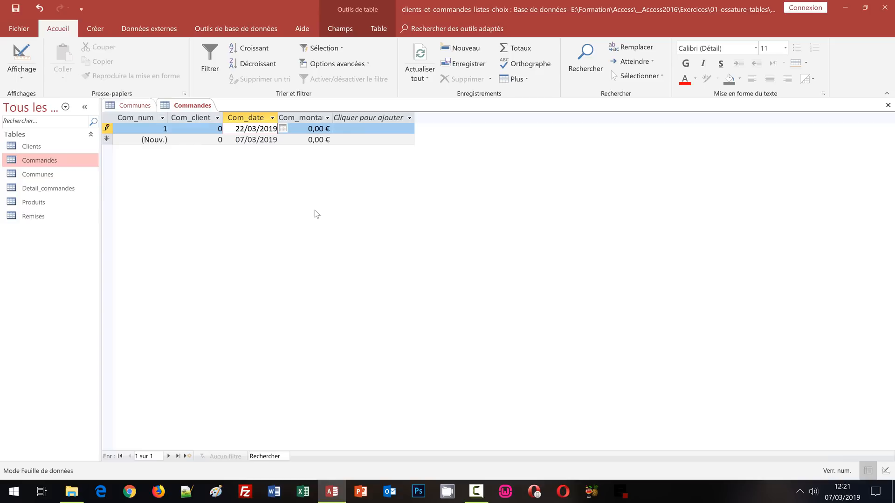
key(Escape)
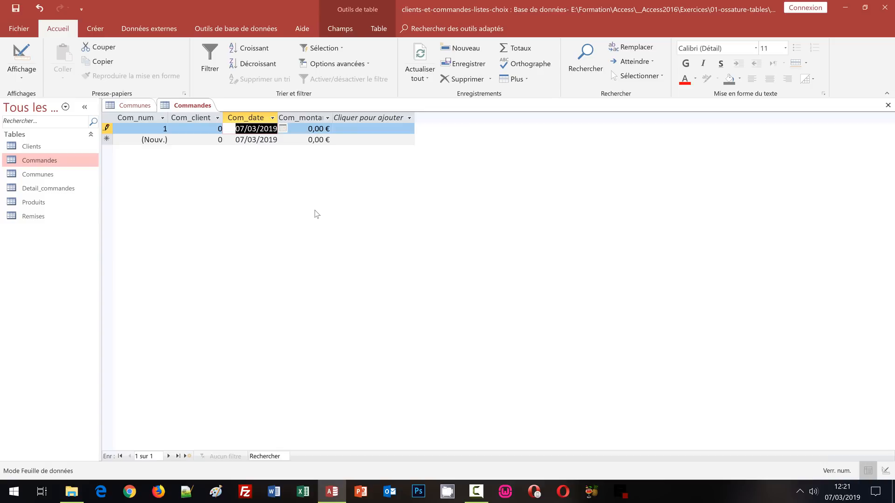
key(Escape)
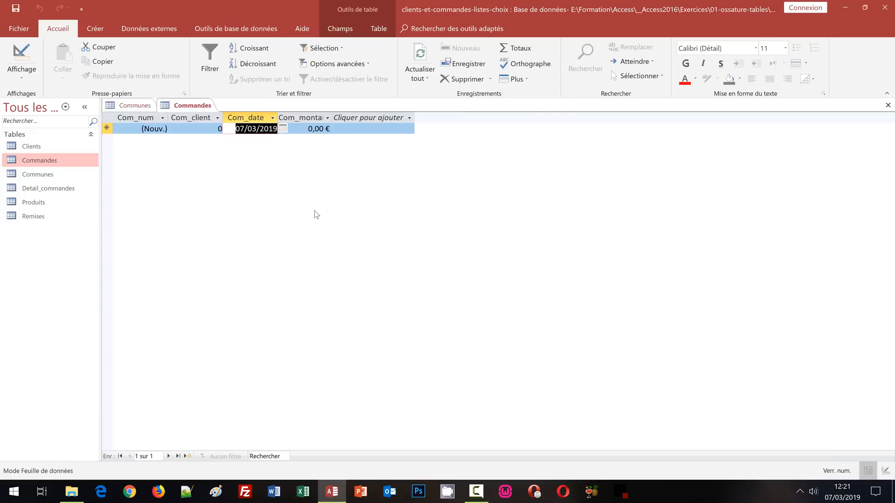
Close the Commandes and Communes tables, and reopen the Produits table
click(889, 105)
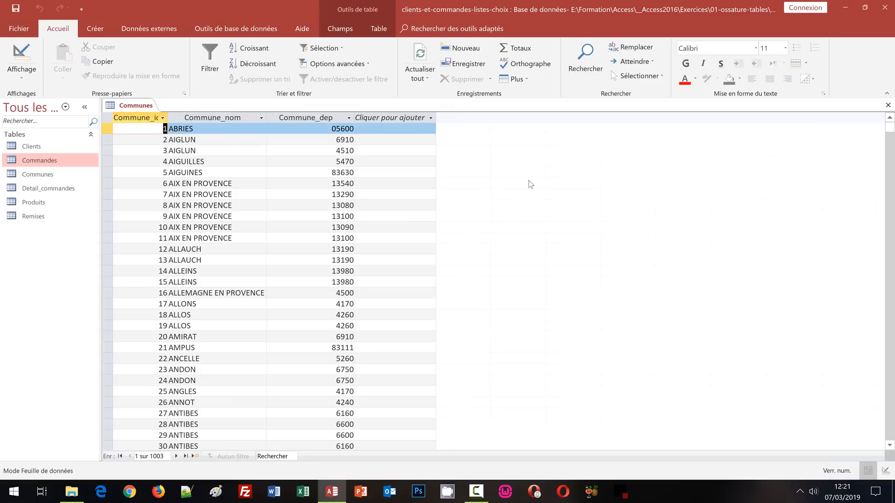
click(888, 105)
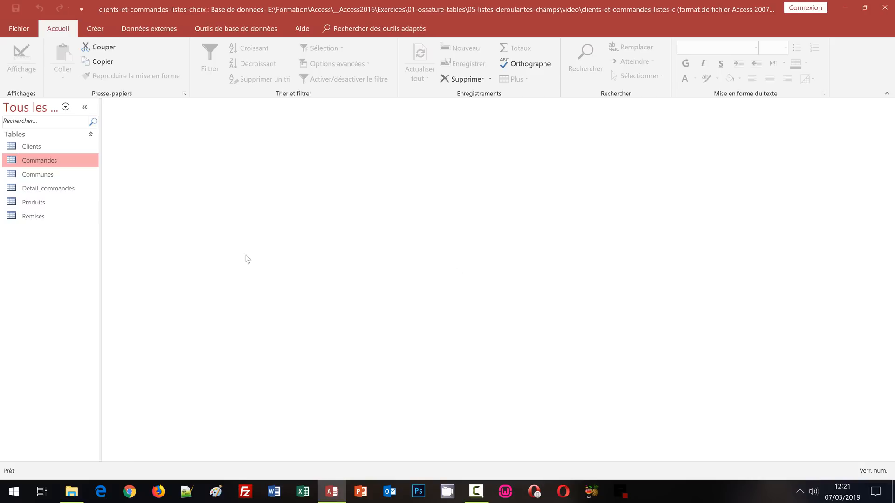
double_click(28, 201)
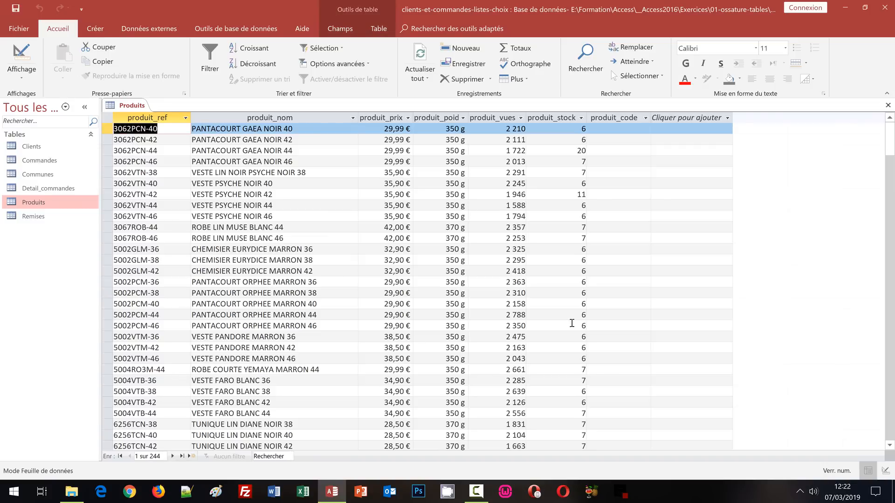
Compare the produit_code column in Produits with the identifiers and discount rates in the Remises table
click(631, 129)
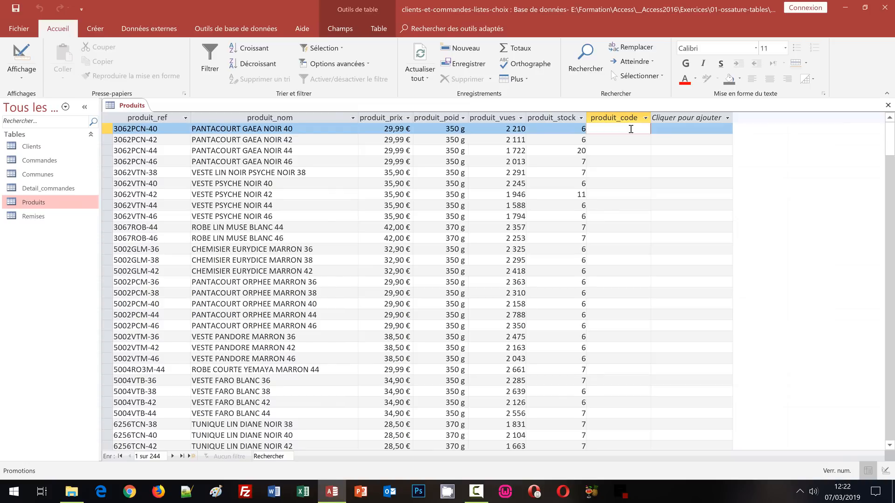
double_click(35, 218)
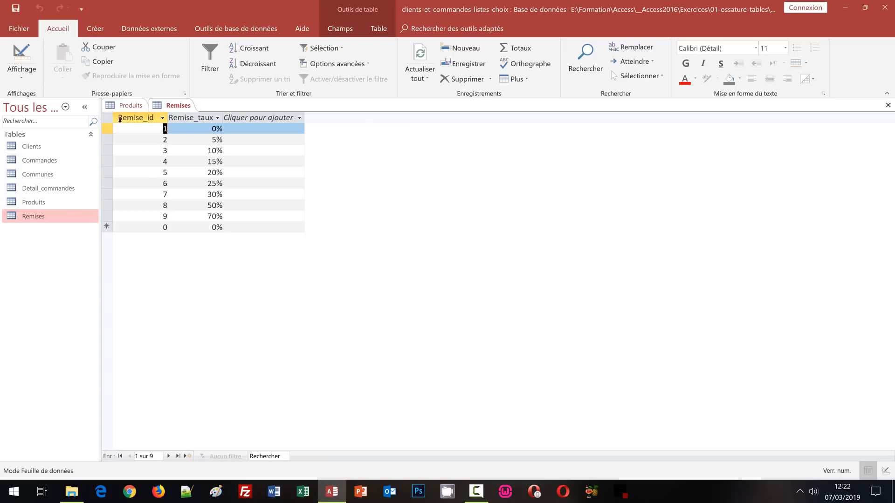
click(125, 106)
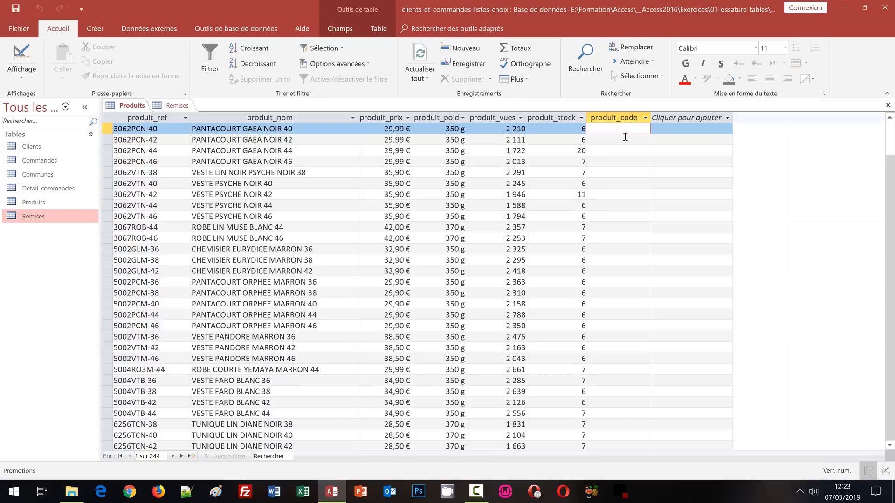
Switch the Produits table to design view and set produit_code's display control to Zone de liste déroulante
click(20, 85)
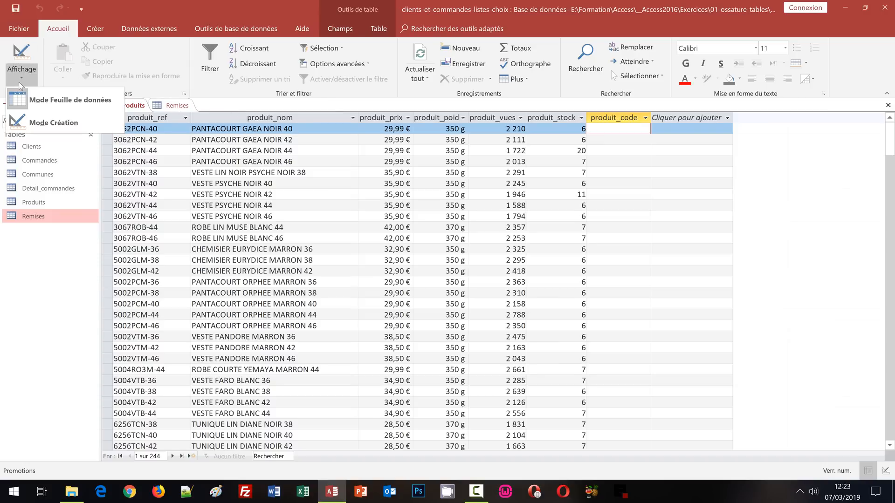
click(28, 115)
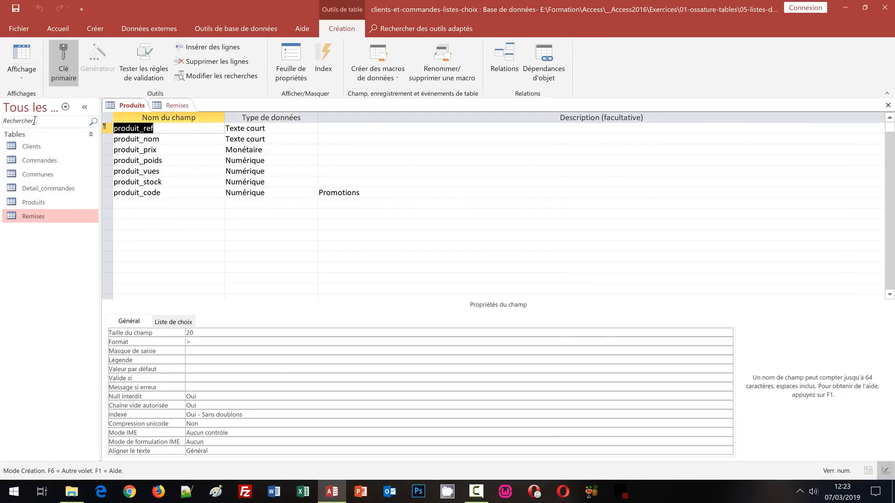
click(162, 192)
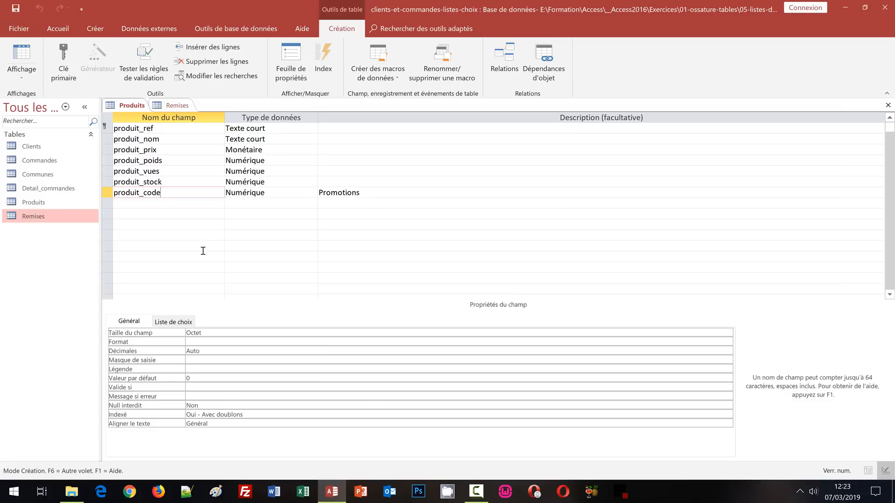
click(183, 322)
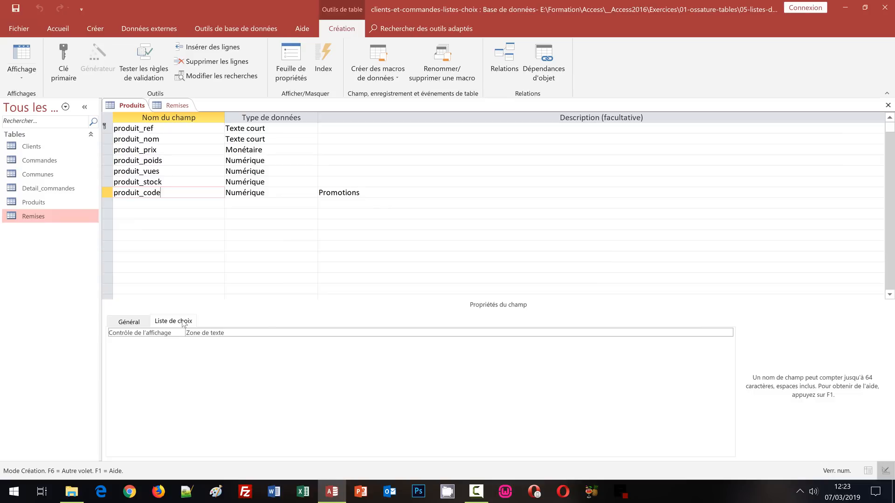
click(728, 332)
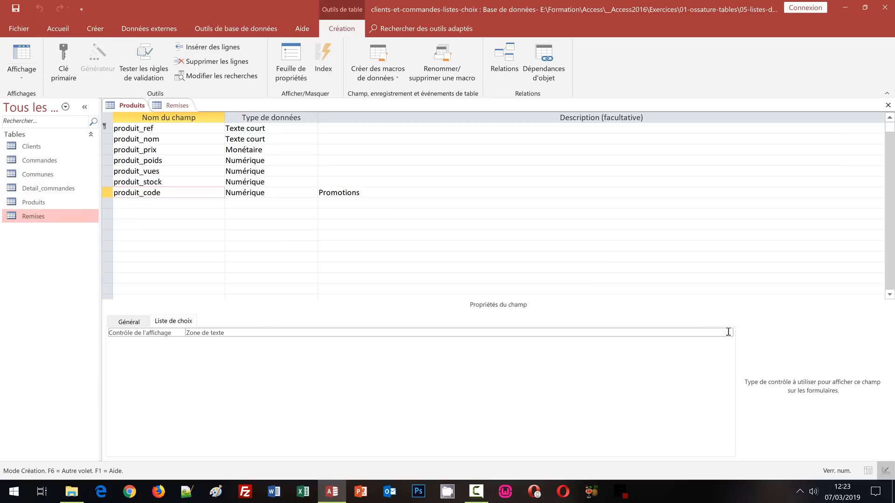
click(728, 332)
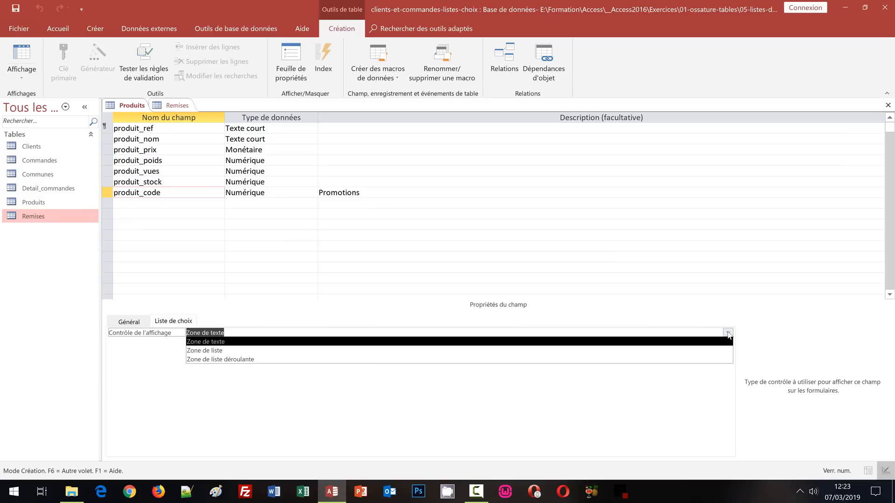
click(217, 359)
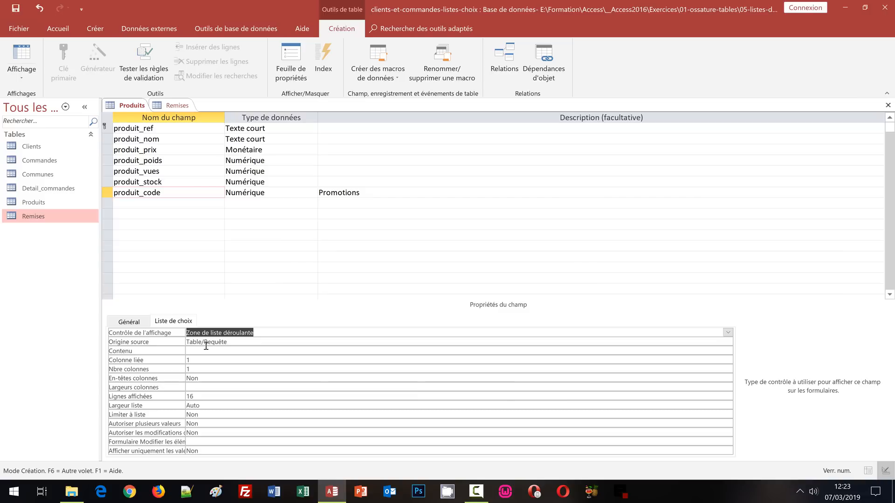
Set Remises as the produit_code list's content with 2 columns, and check the columns in the Remises table
click(208, 352)
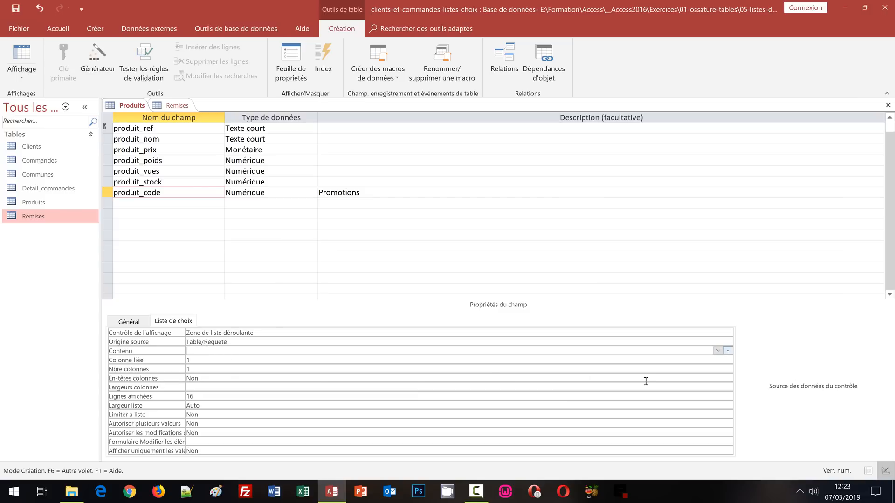
click(718, 351)
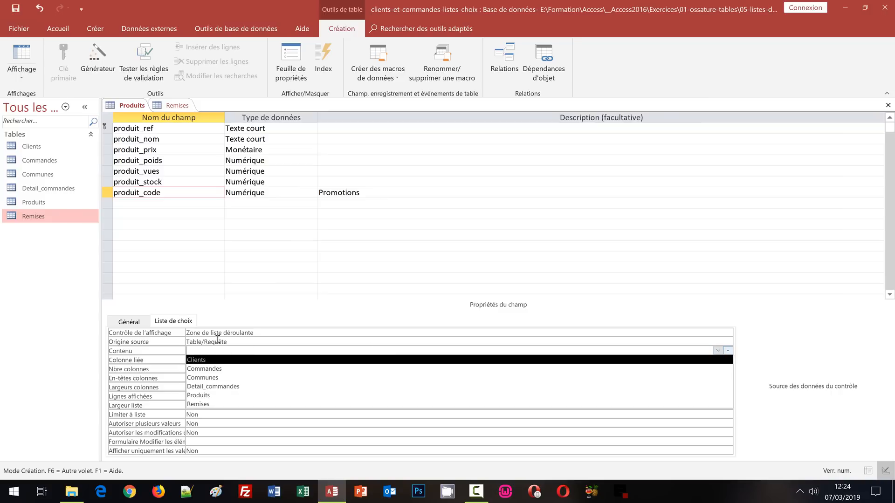
click(201, 405)
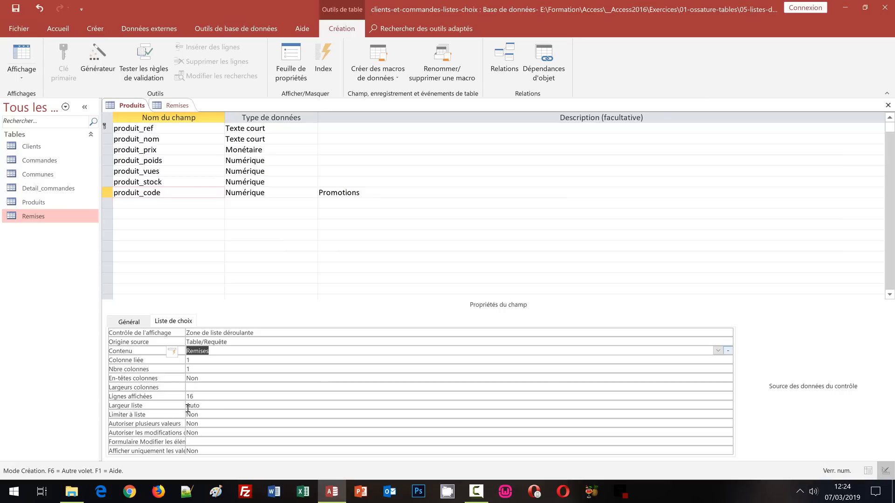
click(182, 371)
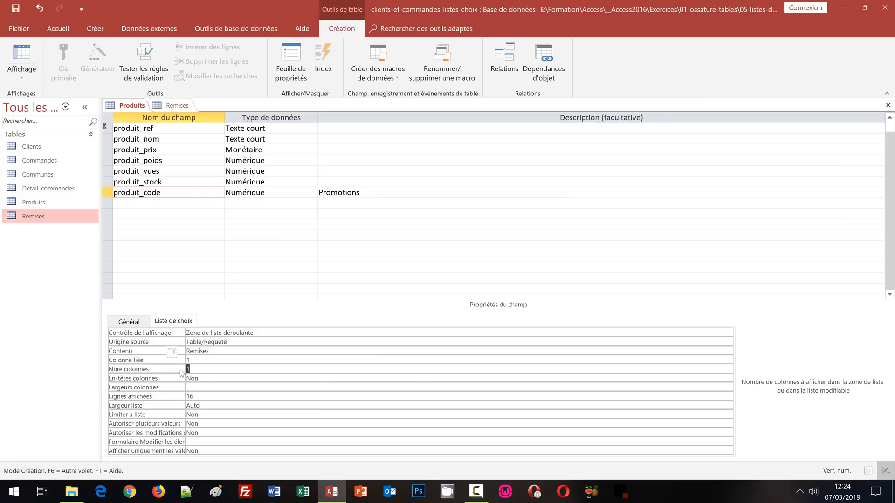
text(2)
key(Return)
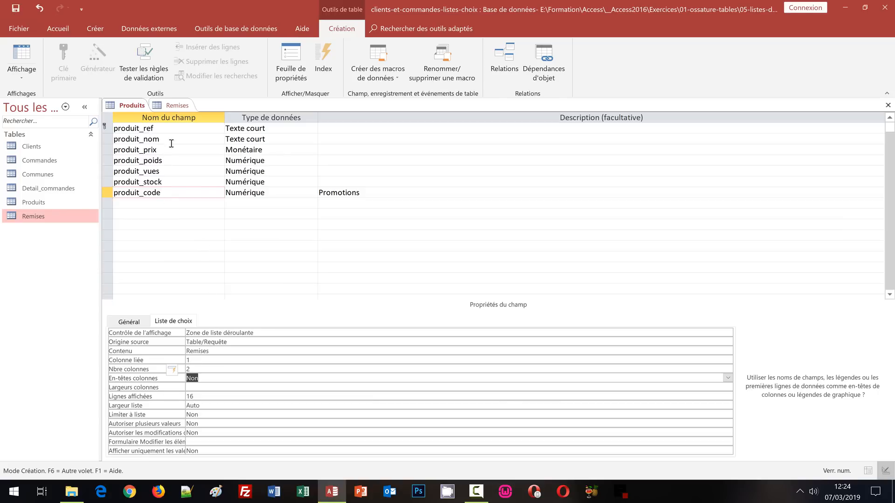
click(179, 107)
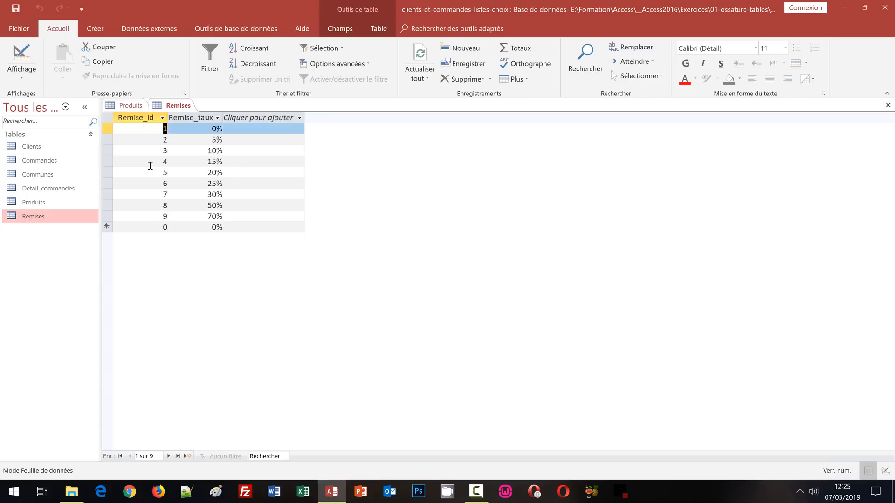
click(128, 107)
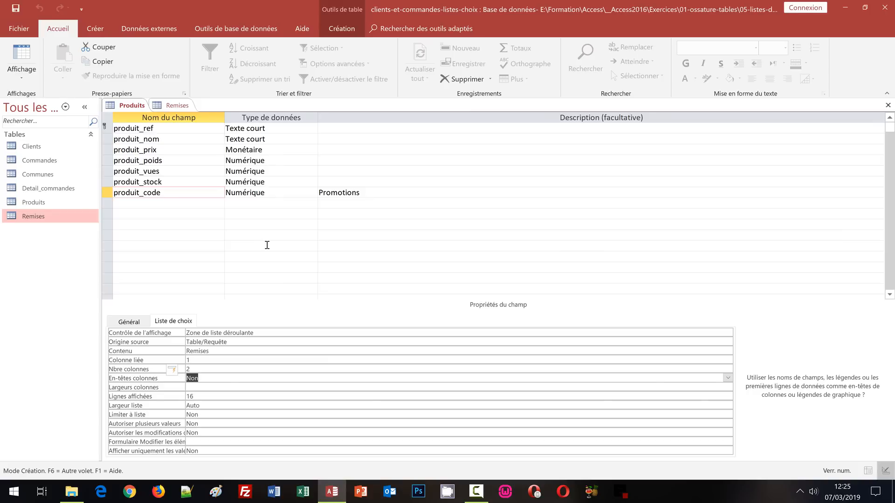
Return Produits to datasheet view and choose discount 4 (15,00%) as produit_code for product 3062PCN-42
click(19, 58)
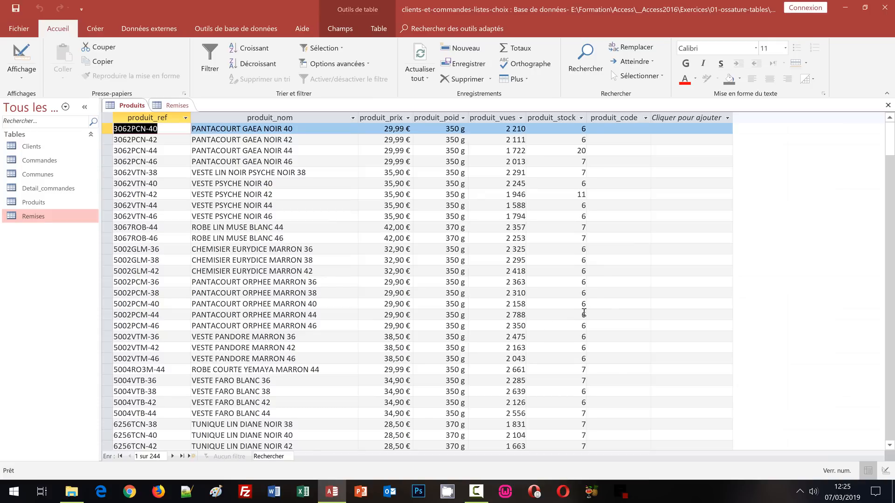
click(629, 142)
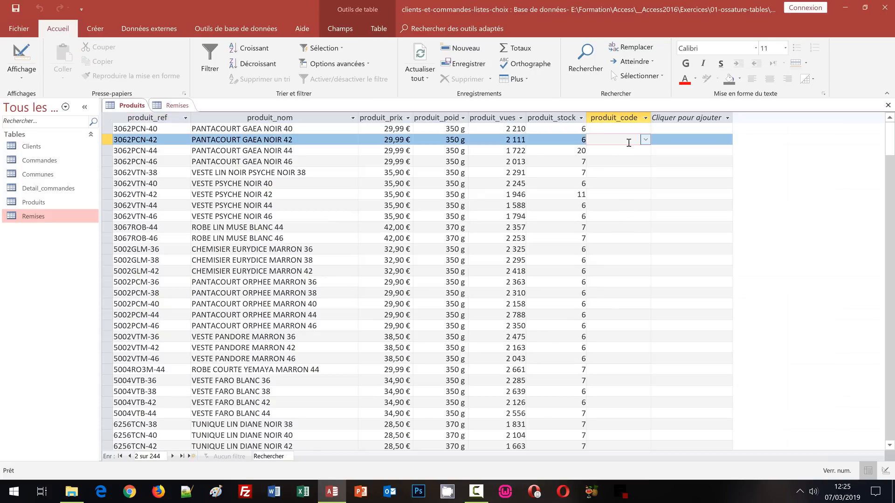
click(646, 140)
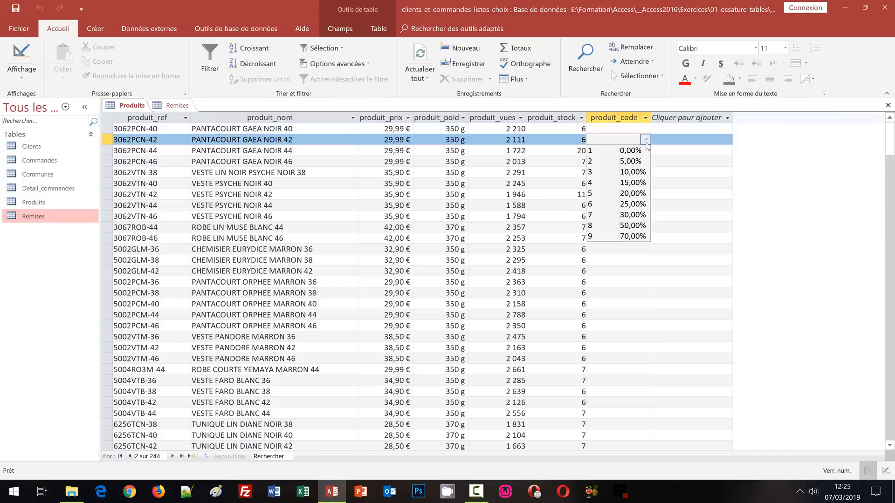
click(635, 184)
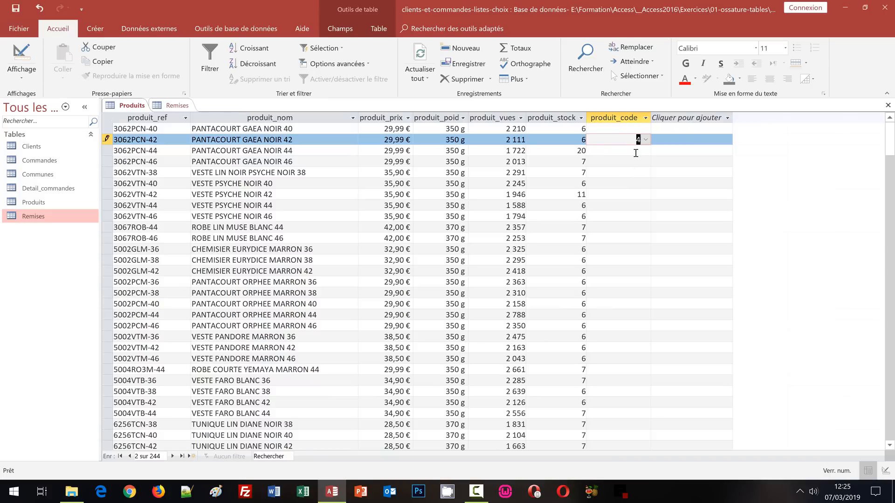